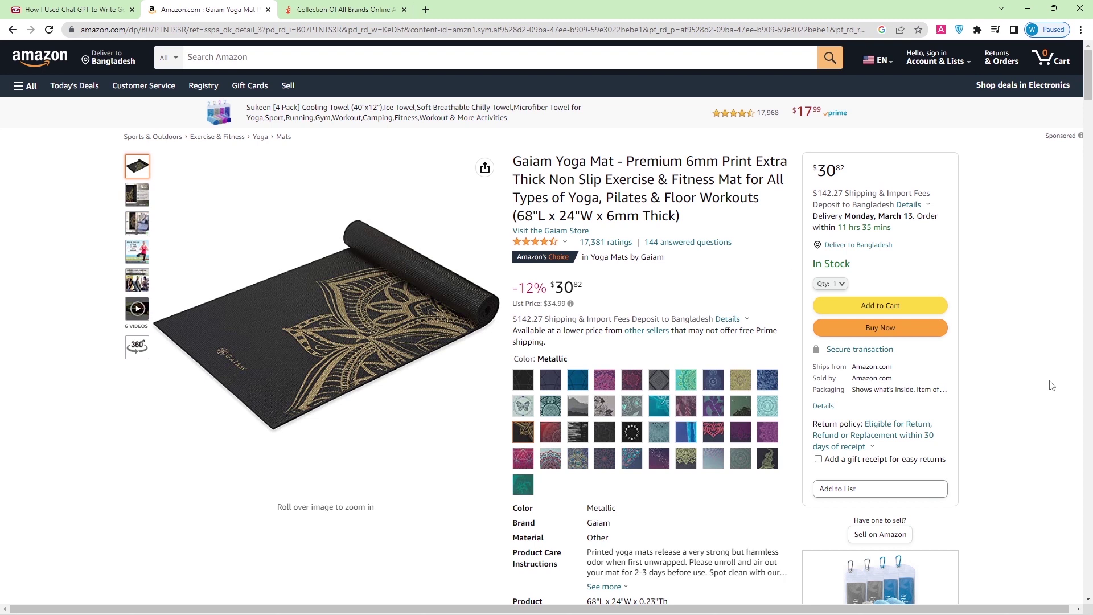
# - Start a fresh ChatGPT chat in a new tab, then return to the Gaiam yoga mat page
pyautogui.click(426, 10)
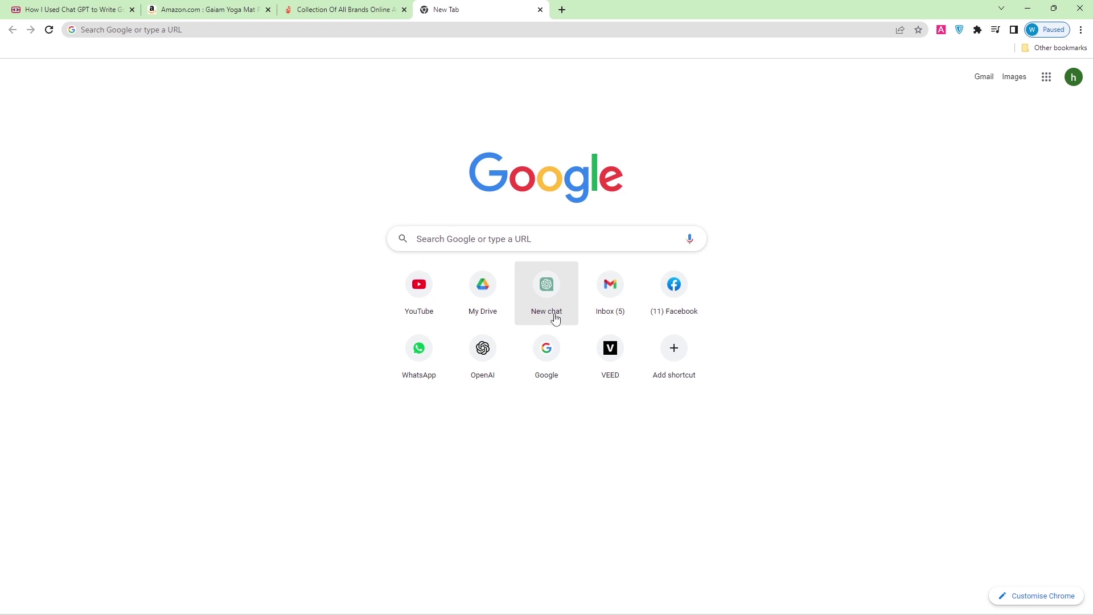
pyautogui.click(555, 318)
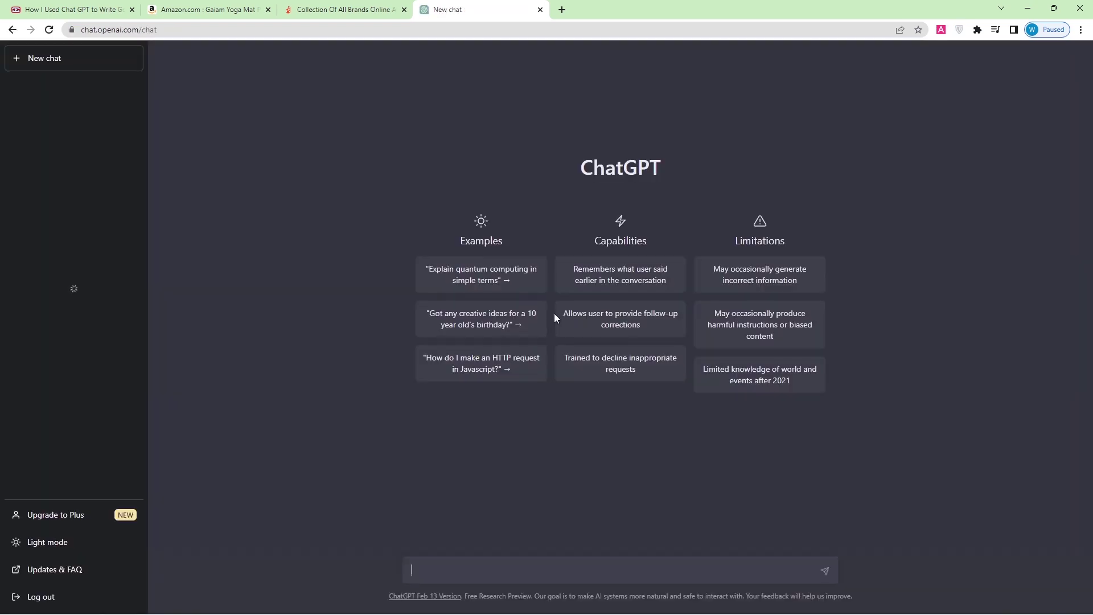
pyautogui.hotkey('ctrl', '2')
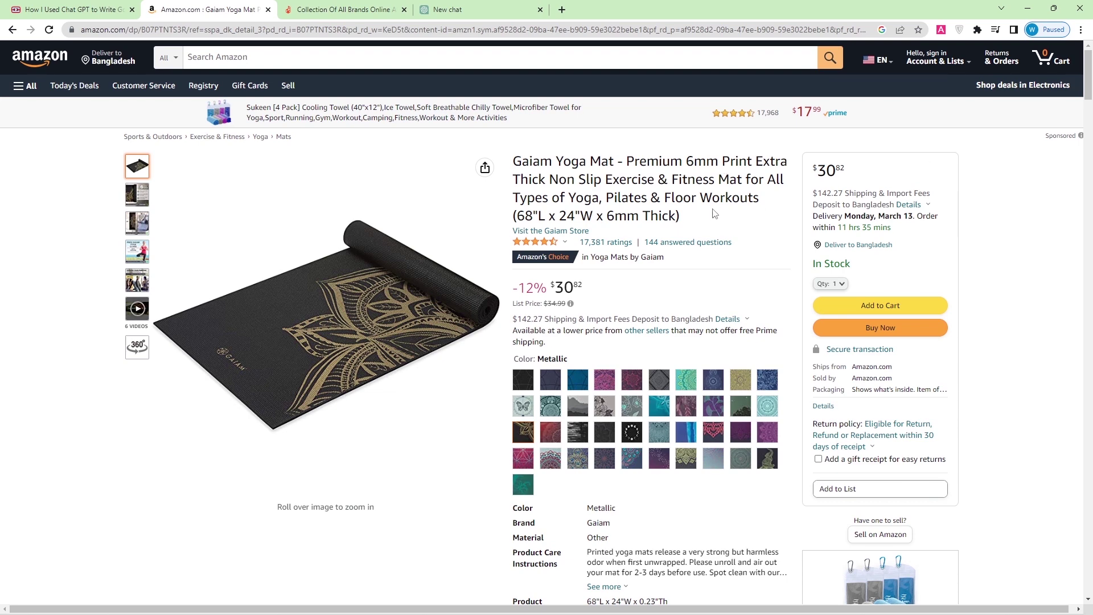
# - Select the complete Gaiam yoga mat product title on the Amazon listing
pyautogui.moveTo(680, 216); pyautogui.dragTo(521, 153)
pyautogui.scroll(-4, 524, 424)
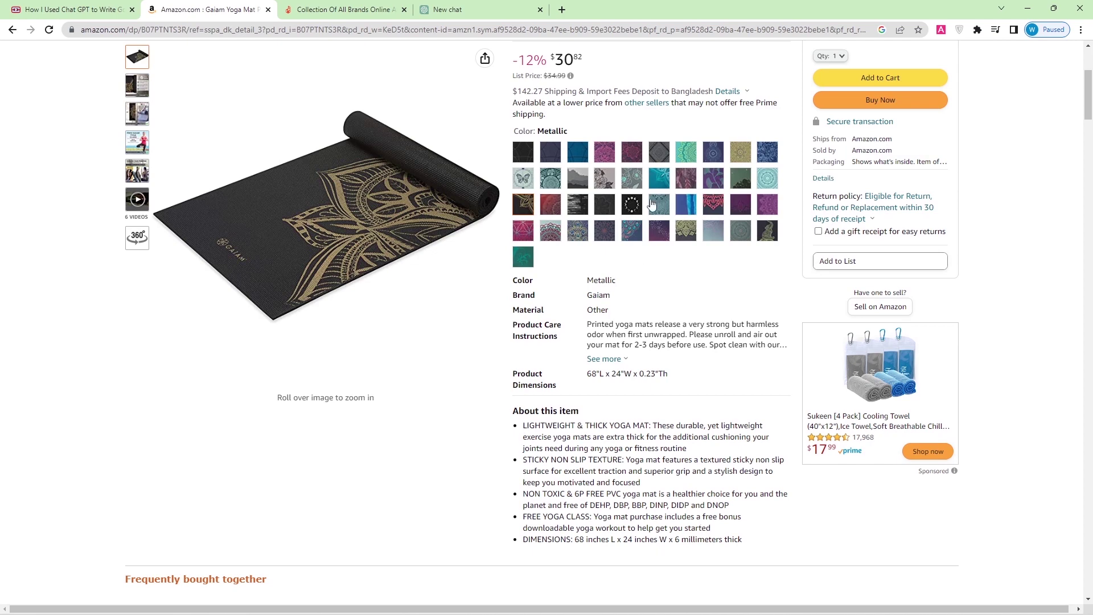
pyautogui.scroll(5, 651, 207)
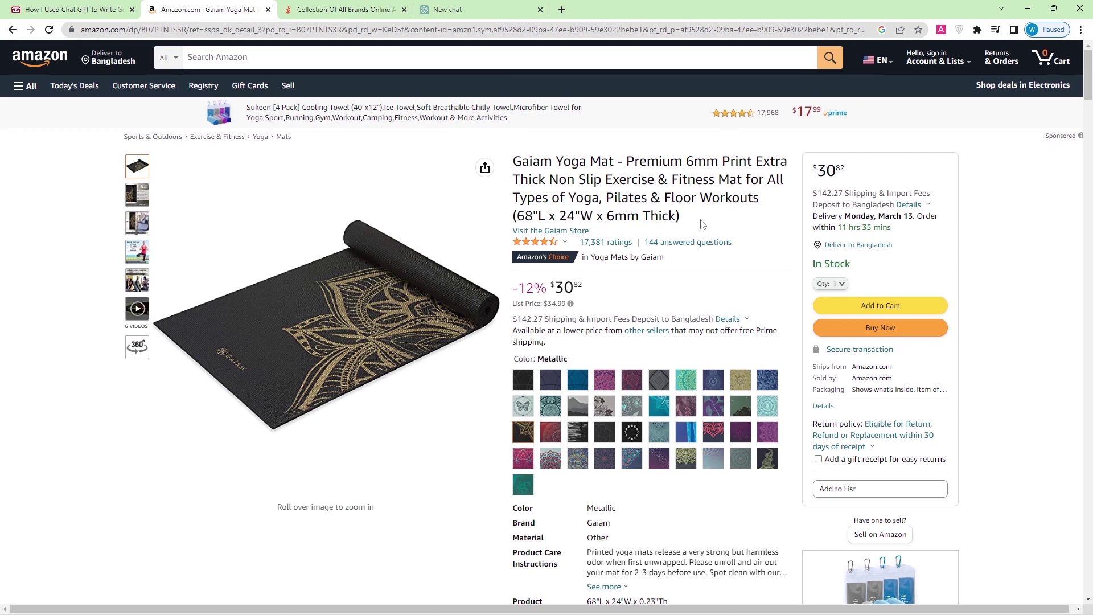
pyautogui.moveTo(701, 222); pyautogui.dragTo(512, 163)
pyautogui.hotkey('ctrl', 'c')
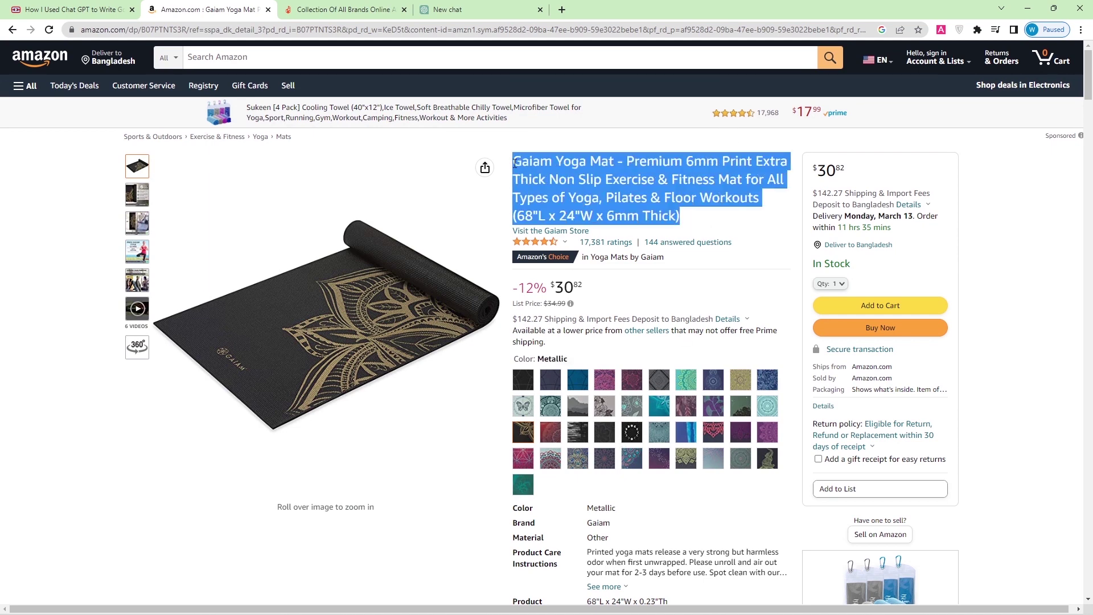
pyautogui.click(481, 9)
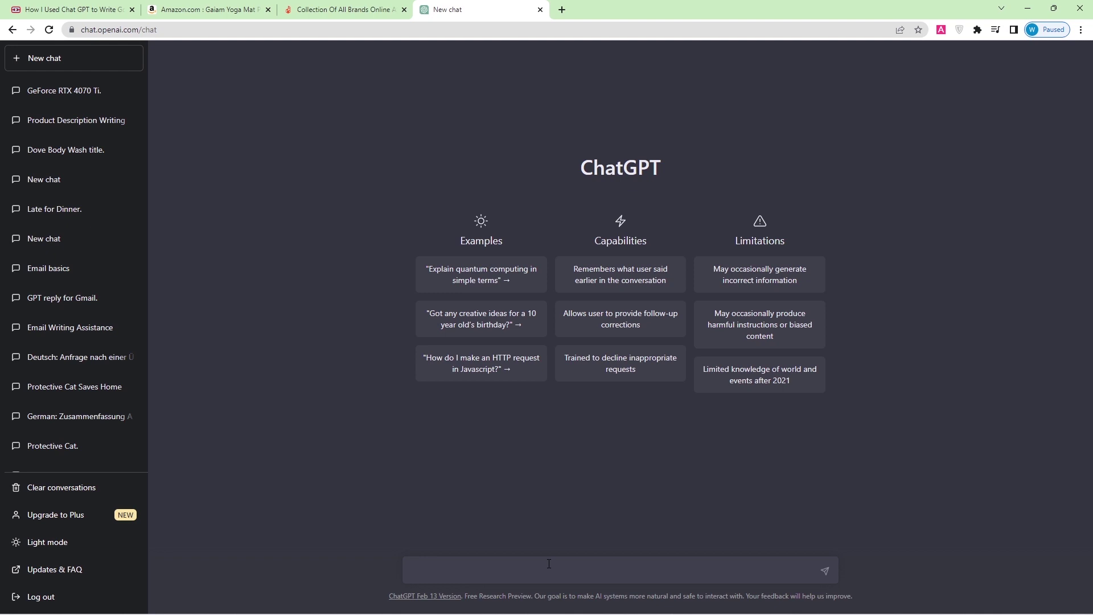
# - Ask ChatGPT to create a product title based on the pasted Gaiam yoga mat title
pyautogui.write('creat a product titile based on following"')
pyautogui.hotkey('ctrl', 'v')
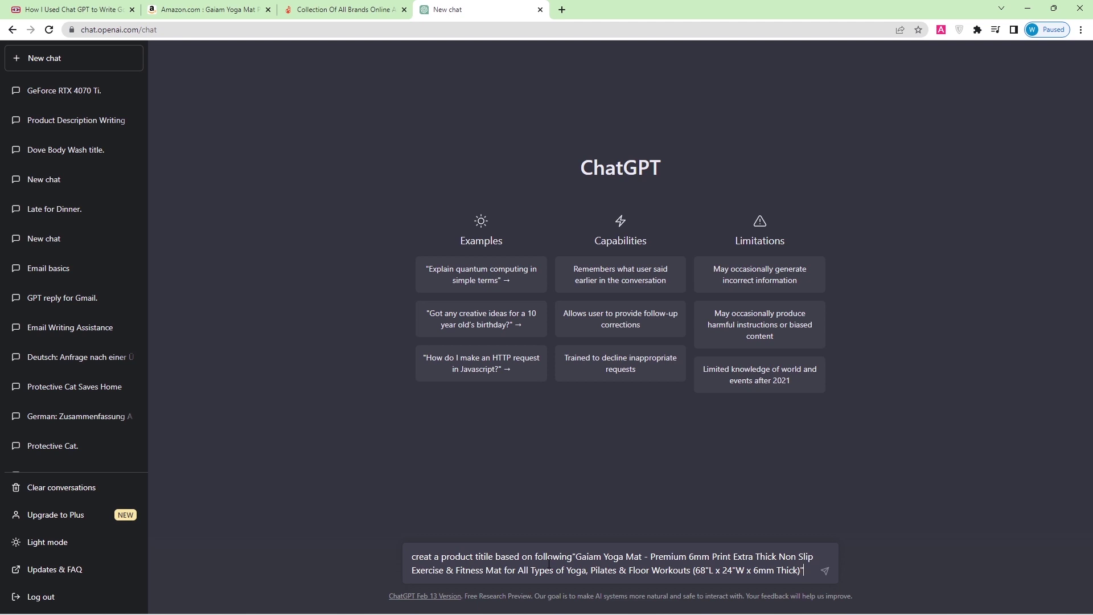
pyautogui.press('Return')
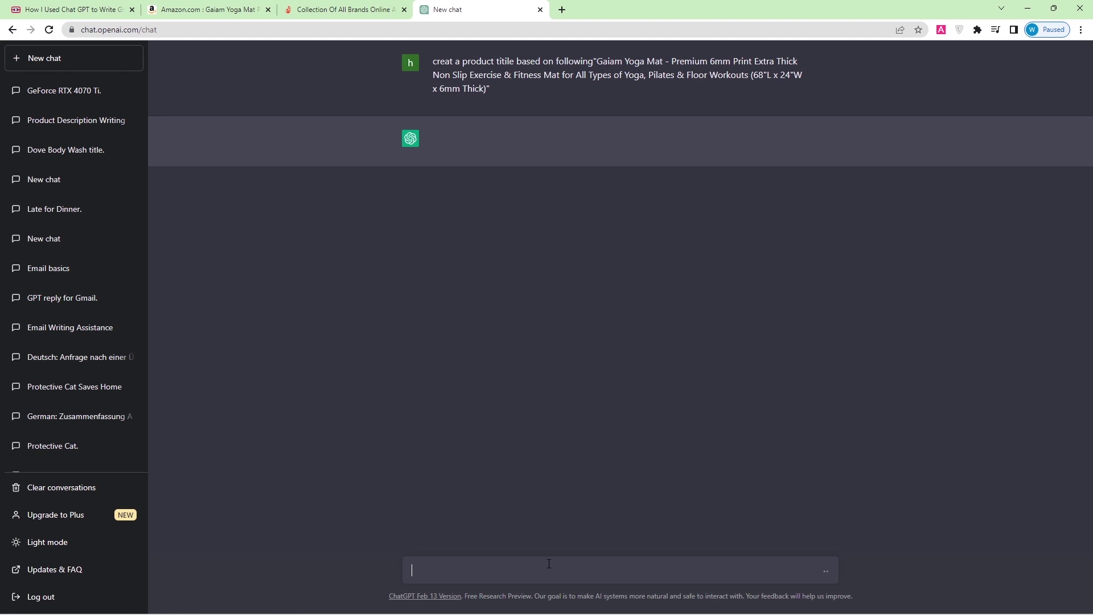
pyautogui.write('5')
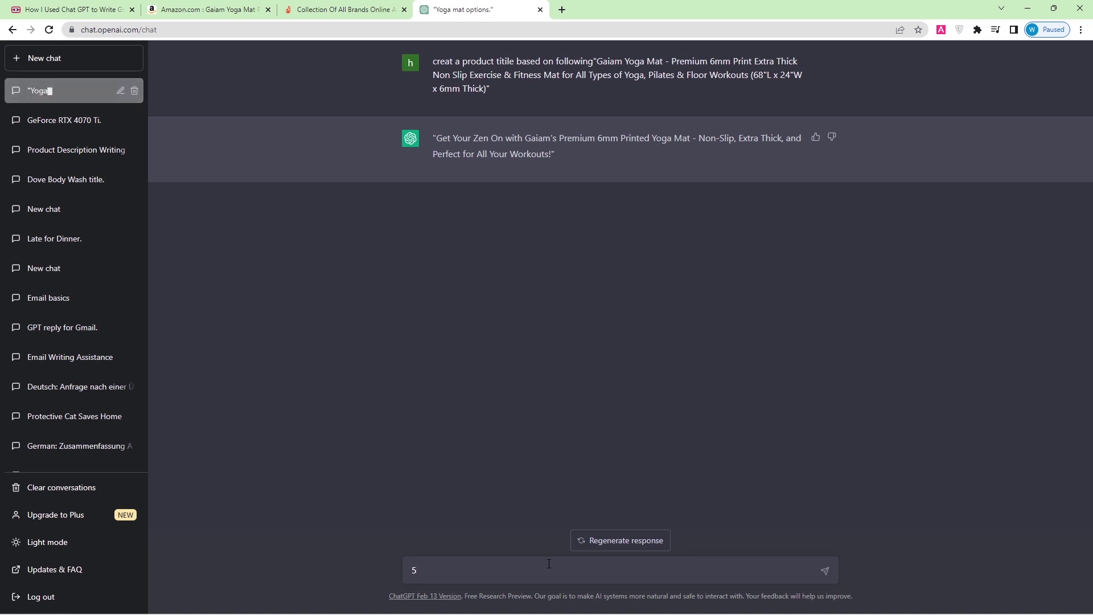
# - Request five more, less wordy Gaiam yoga mat title options
pyautogui.press('BackSpace')
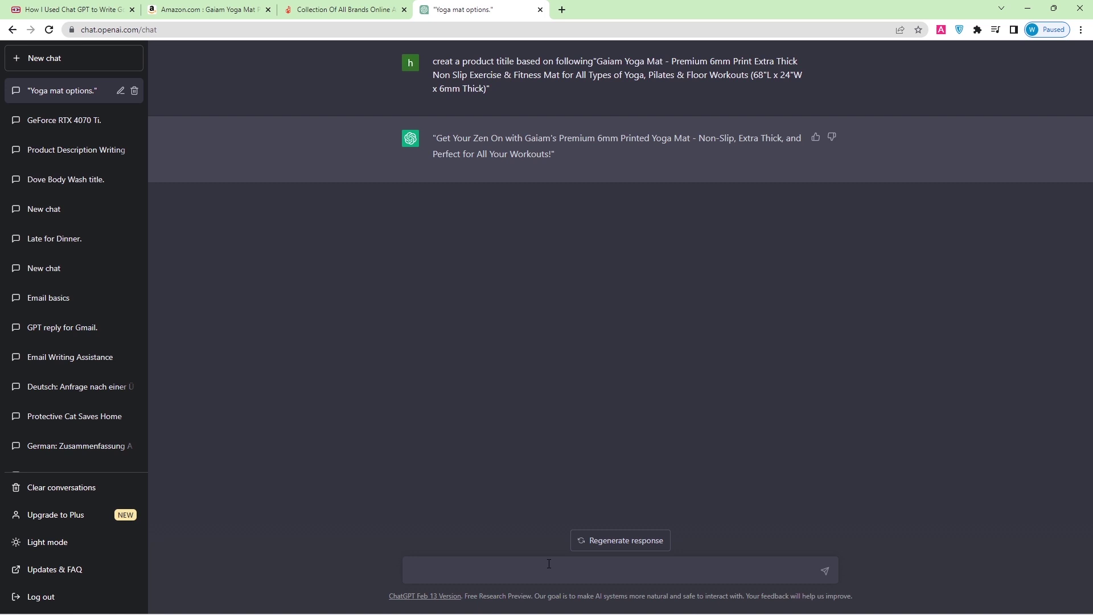
pyautogui.write('Create 5 more example of product tittle that are less wordy')
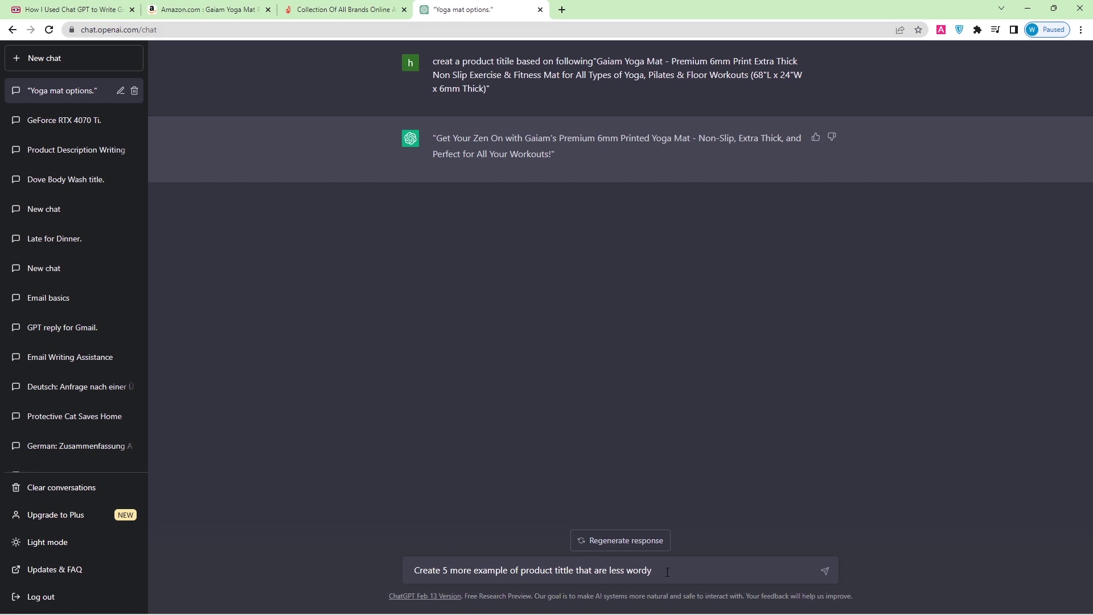
pyautogui.press('Return')
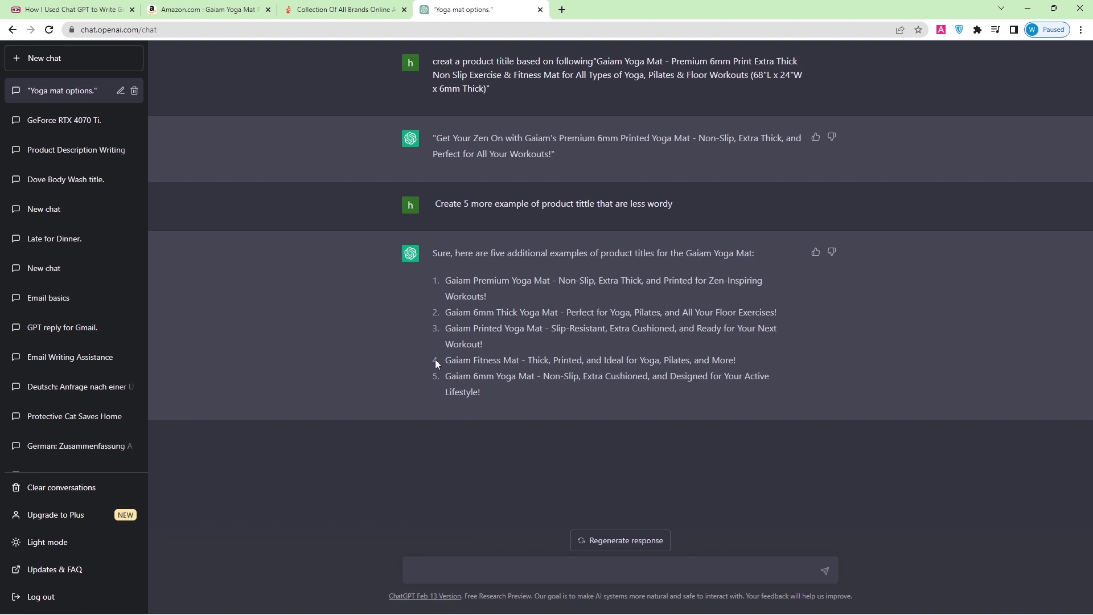
# - Request a product description from the fourth 'Gaiam Fitness Mat' title suggestion and select the reply
pyautogui.moveTo(451, 360); pyautogui.dragTo(737, 362)
pyautogui.hotkey('ctrl', 'c')
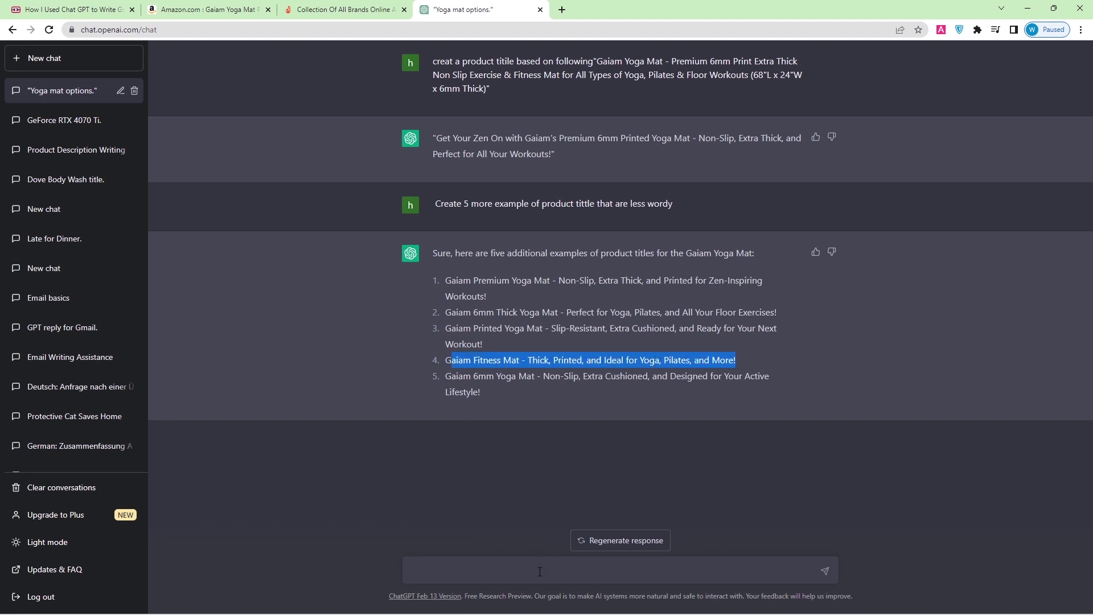
pyautogui.click(433, 572)
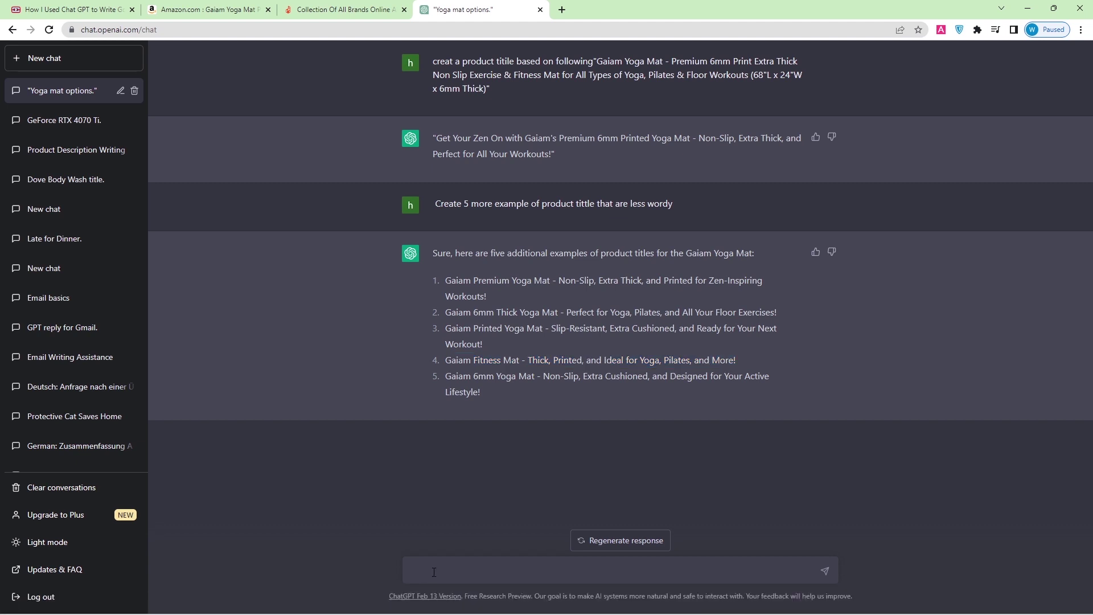
pyautogui.write('give am')
pyautogui.press('BackSpace')
pyautogui.write('product description based on folloing attributes"')
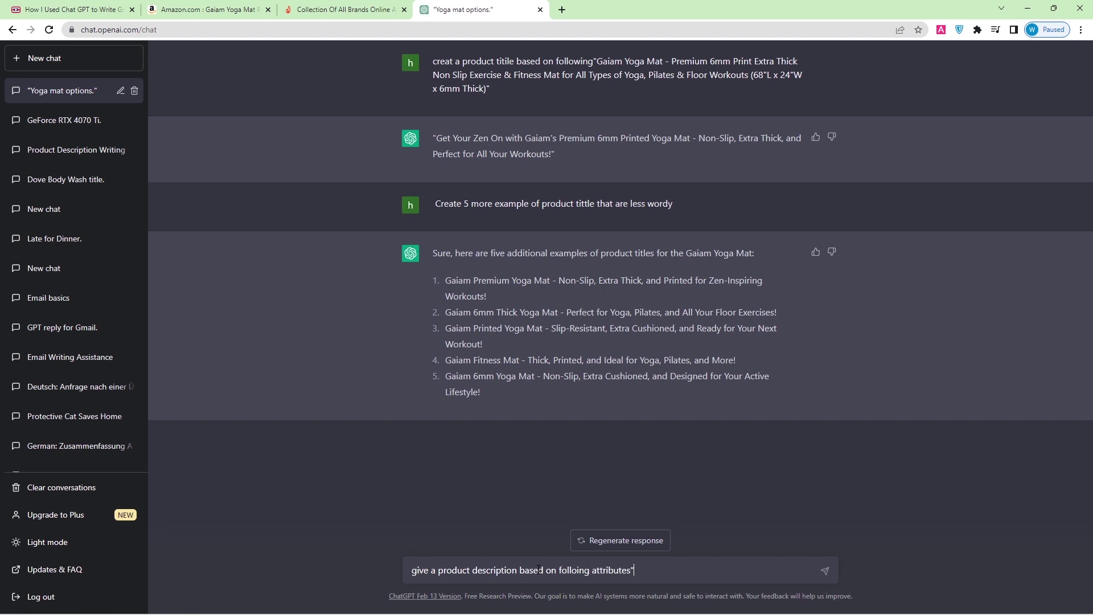
pyautogui.hotkey('ctrl', 'v')
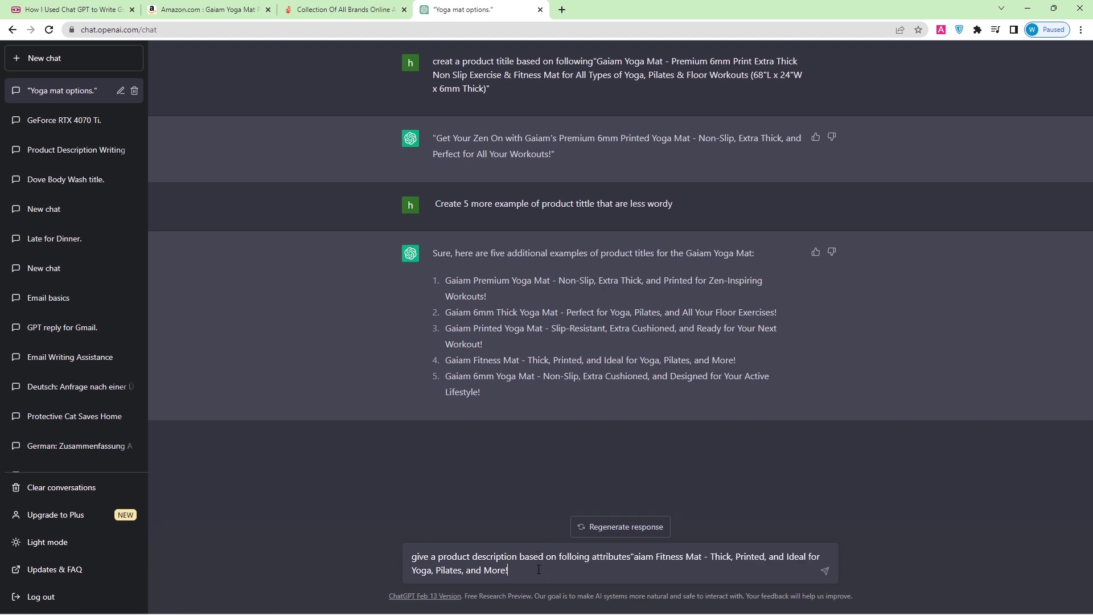
pyautogui.press('Return')
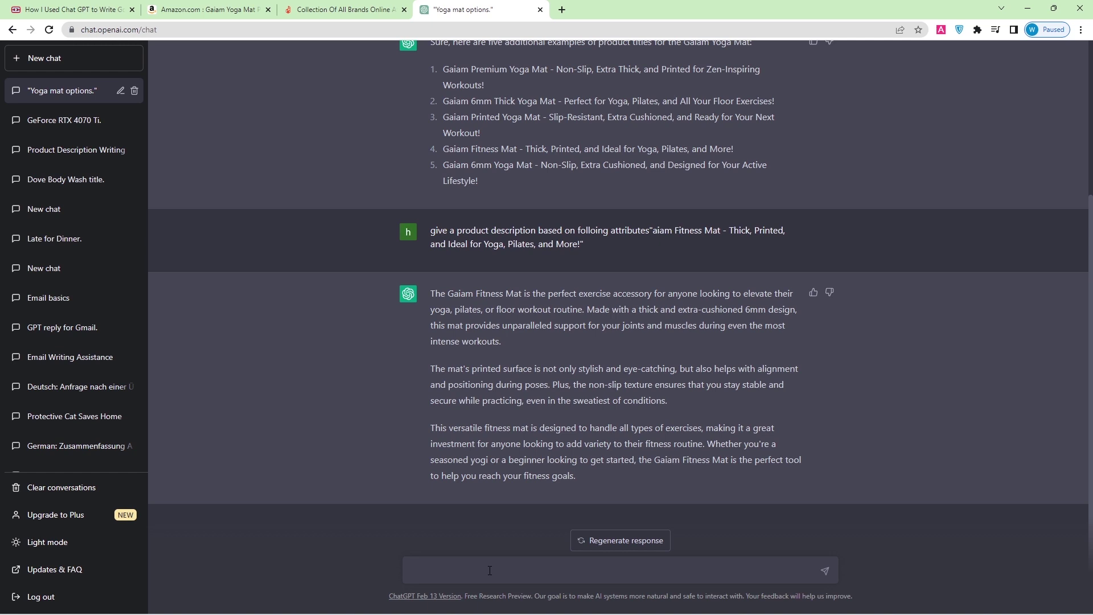
pyautogui.click(489, 570)
pyautogui.moveTo(431, 293); pyautogui.dragTo(582, 476)
pyautogui.hotkey('ctrl', 'c')
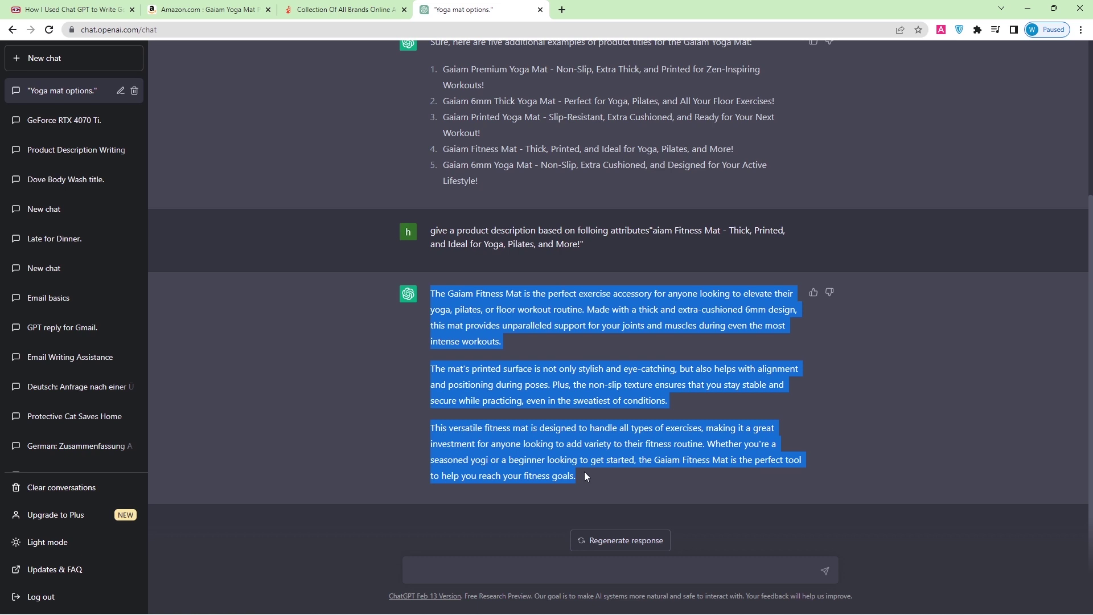
# - Paste the Gaiam Fitness Mat description into Word as plain text, replacing the stray 4
pyautogui.moveTo(715, 601)
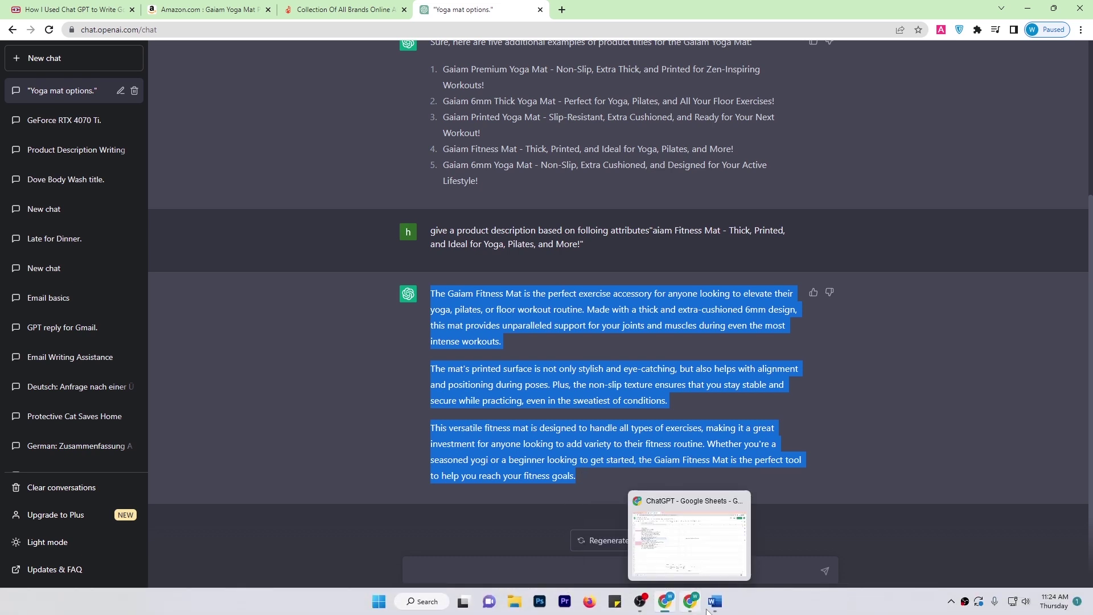
pyautogui.click(740, 561)
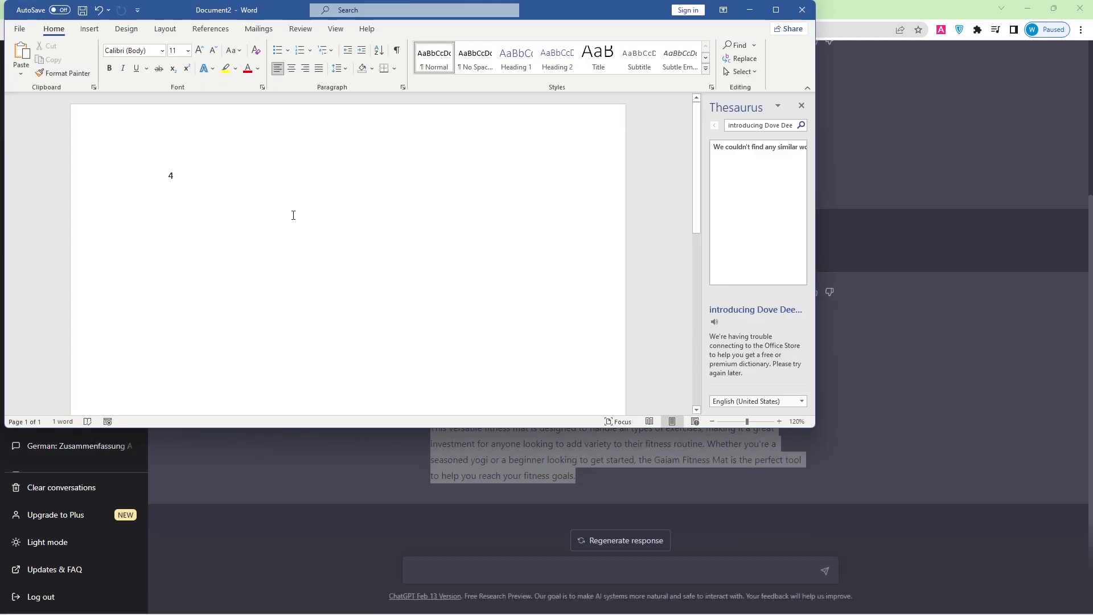
pyautogui.hotkey('ctrl', 'v')
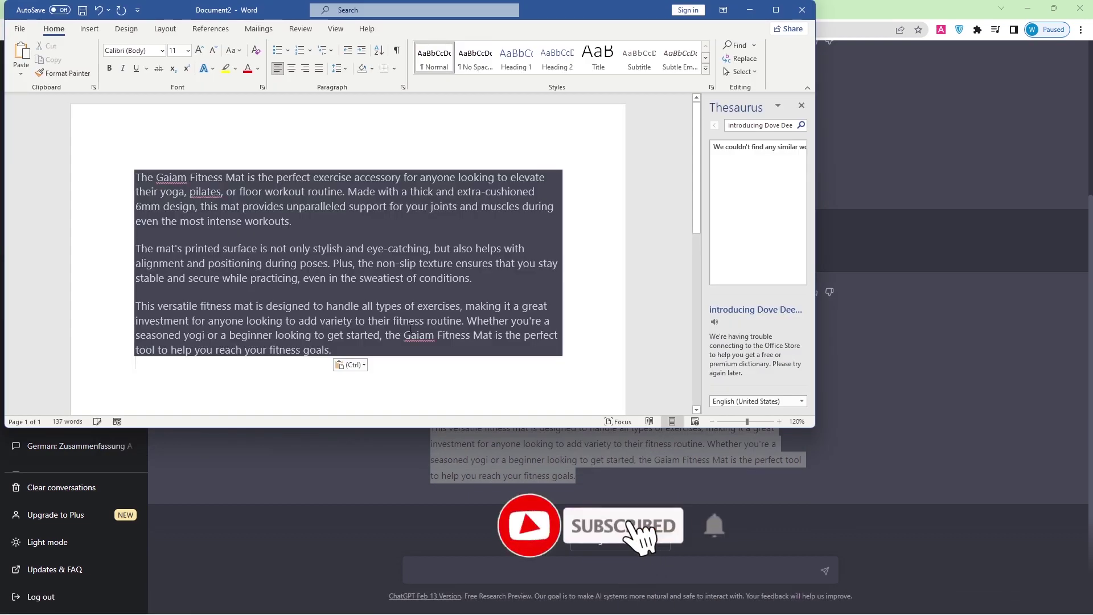
pyautogui.click(363, 365)
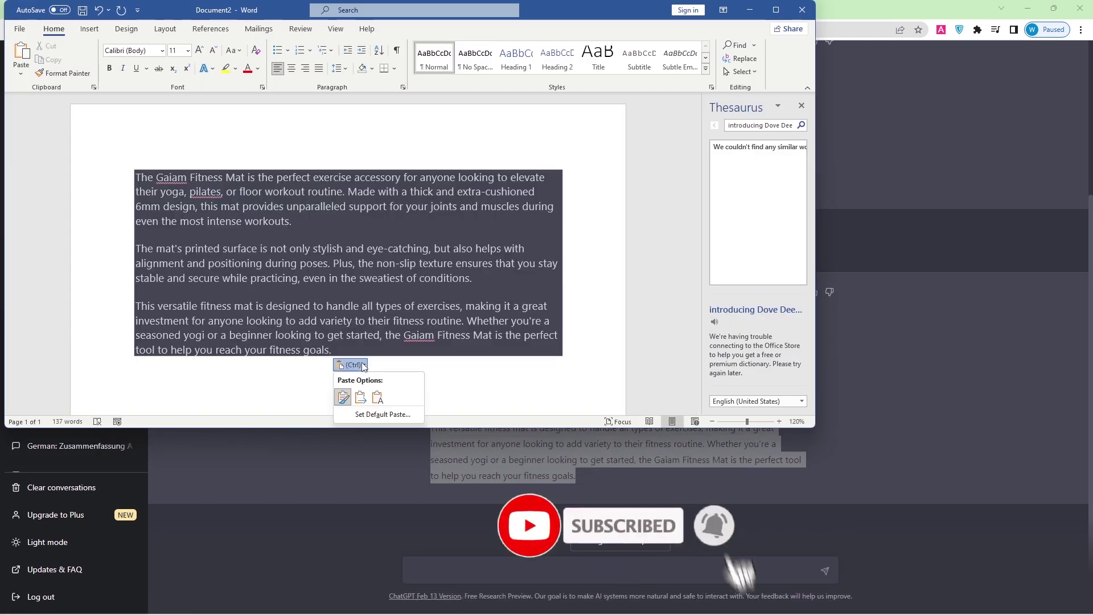
pyautogui.click(344, 397)
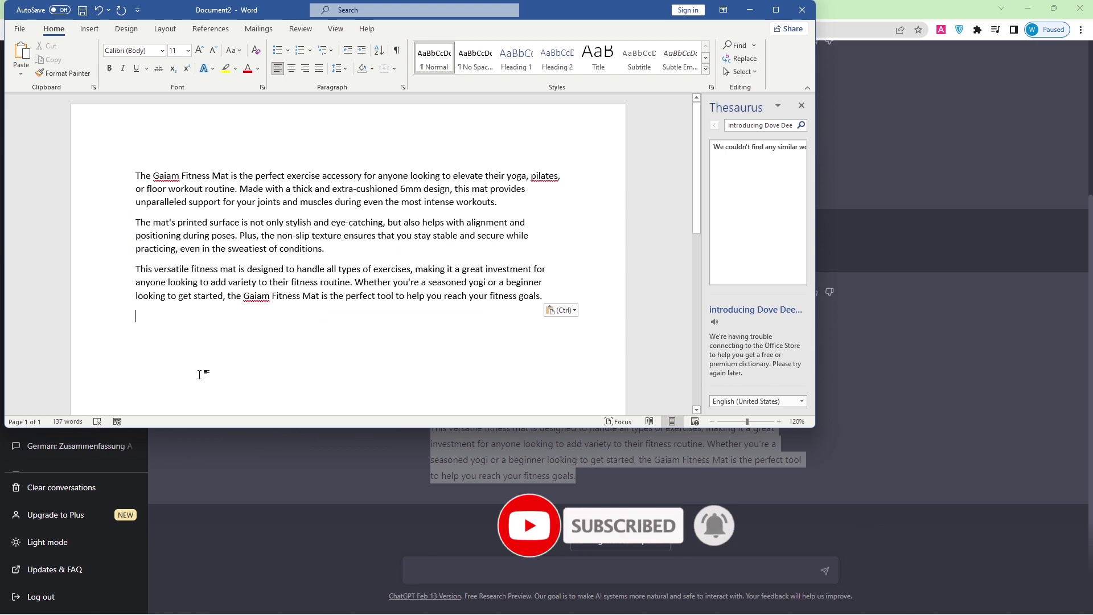
pyautogui.hotkey('ctrl', 'a')
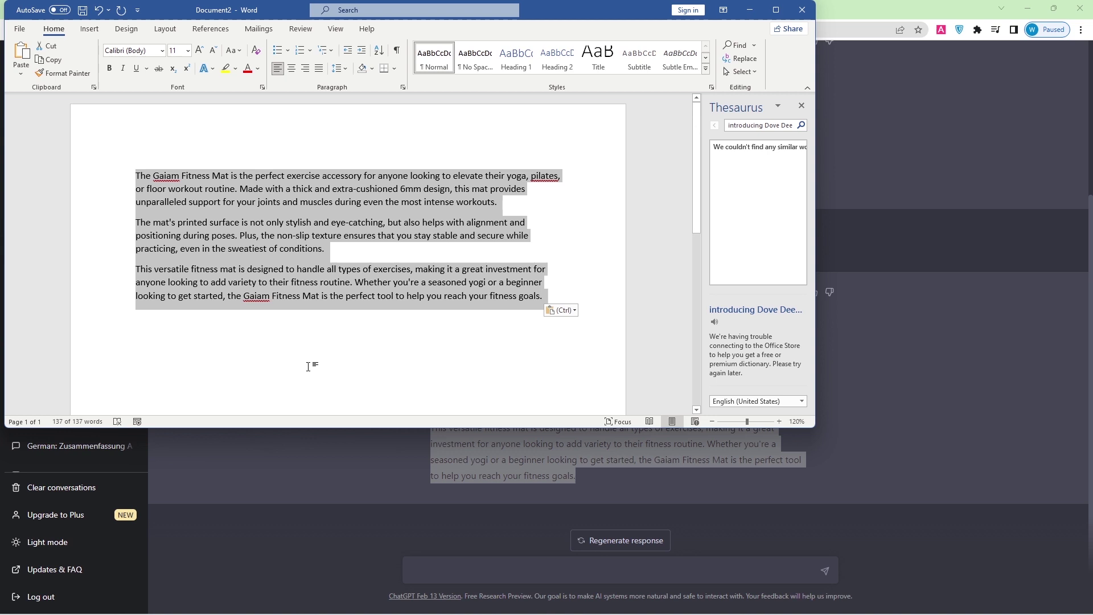
pyautogui.click(308, 326)
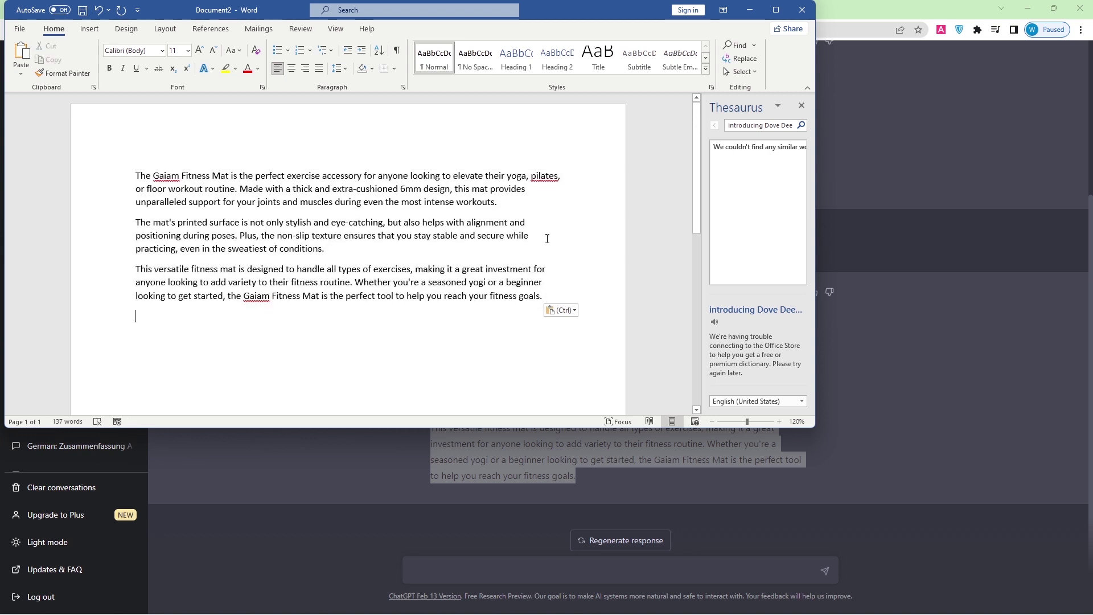
pyautogui.hotkey('alt', 'Tab')
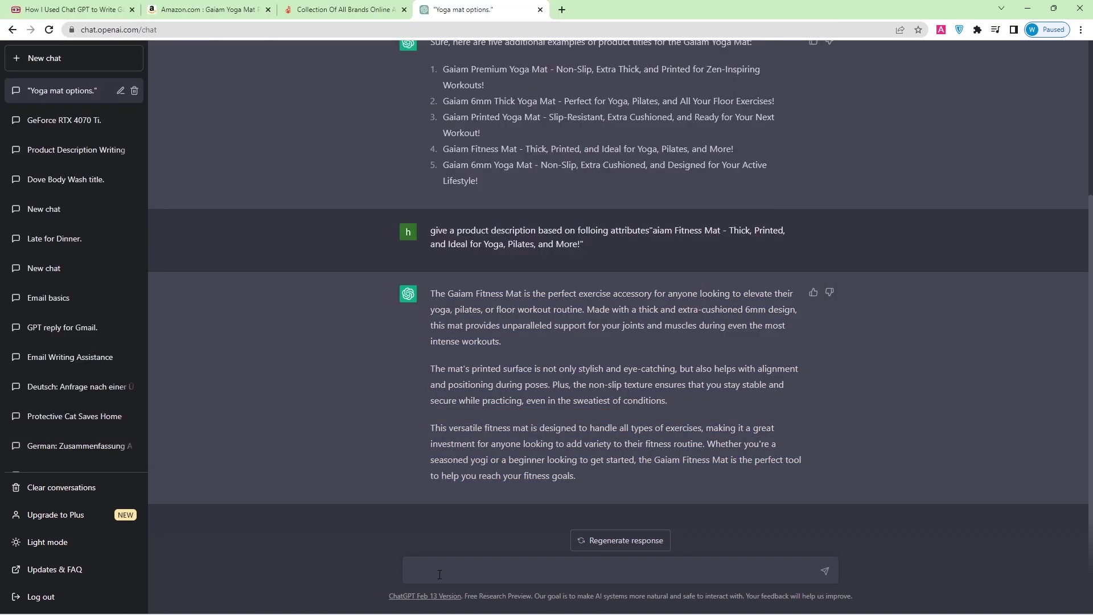
# - Request a 6th grade level rewrite of the description and draft the 160-character request
pyautogui.write('Rewrite the above description at a 6th grade level')
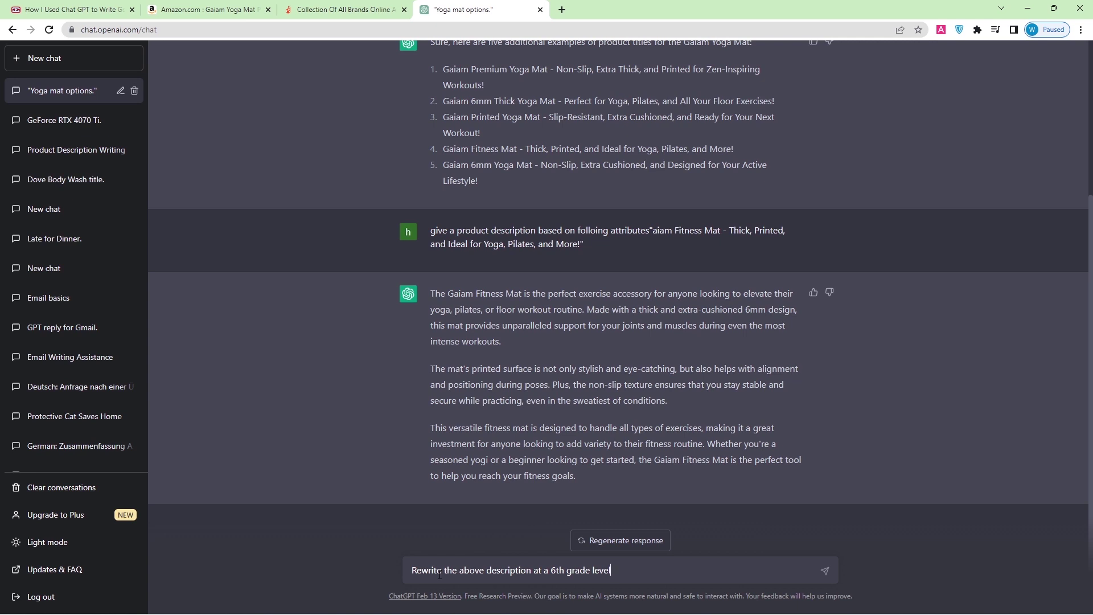
pyautogui.press('Return')
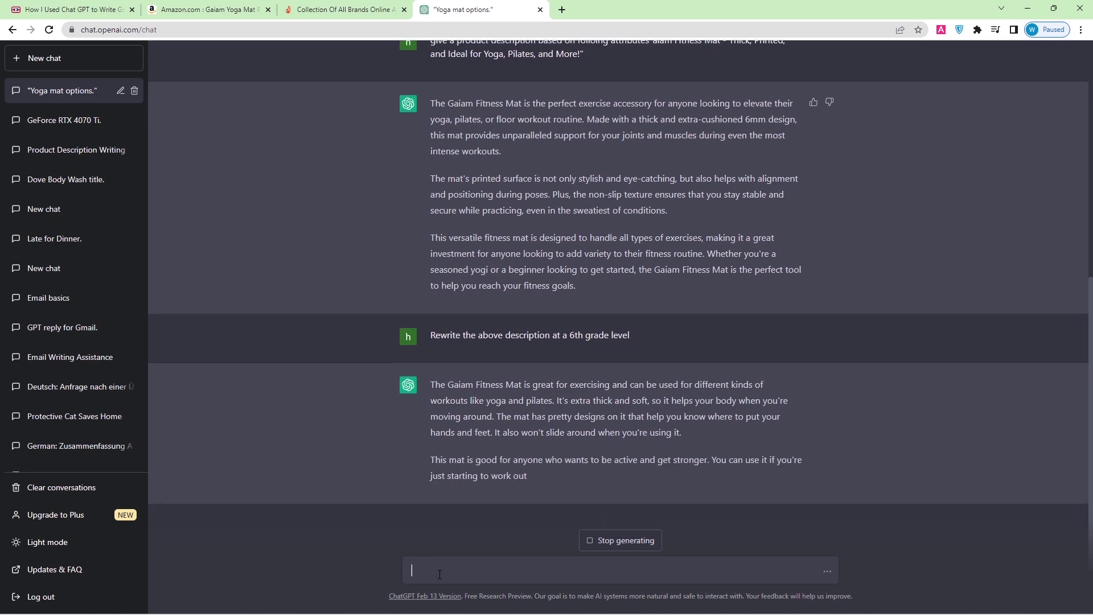
pyautogui.click(439, 575)
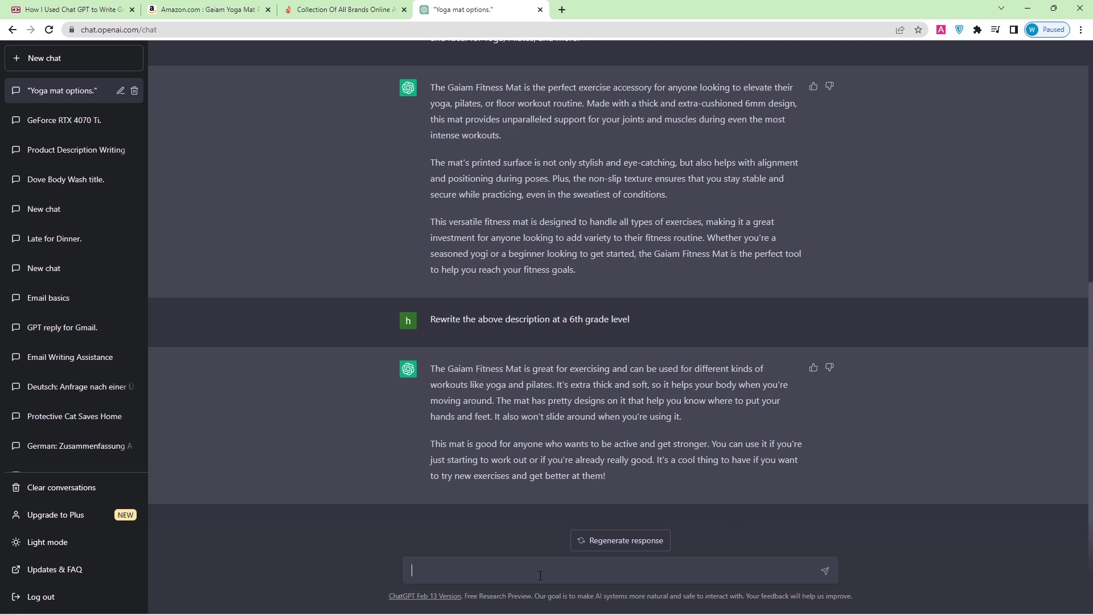
pyautogui.write('Rewrite the above using 160 max characters')
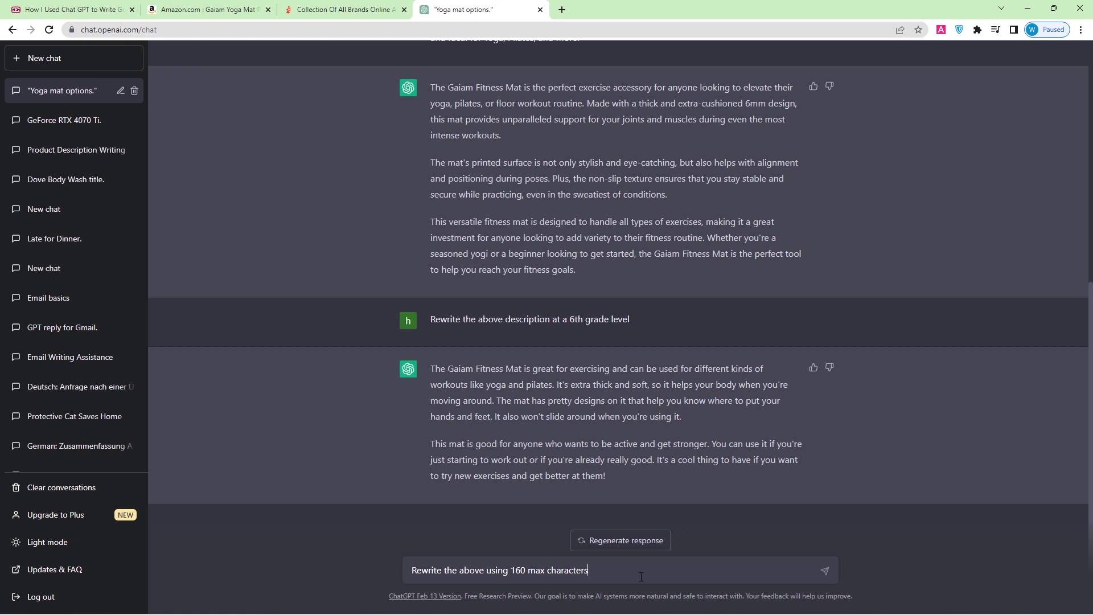
# - Send 'Rewrite the above using 160 max characters' to get a short Gaiam Fitness Mat blurb
pyautogui.press('Return')
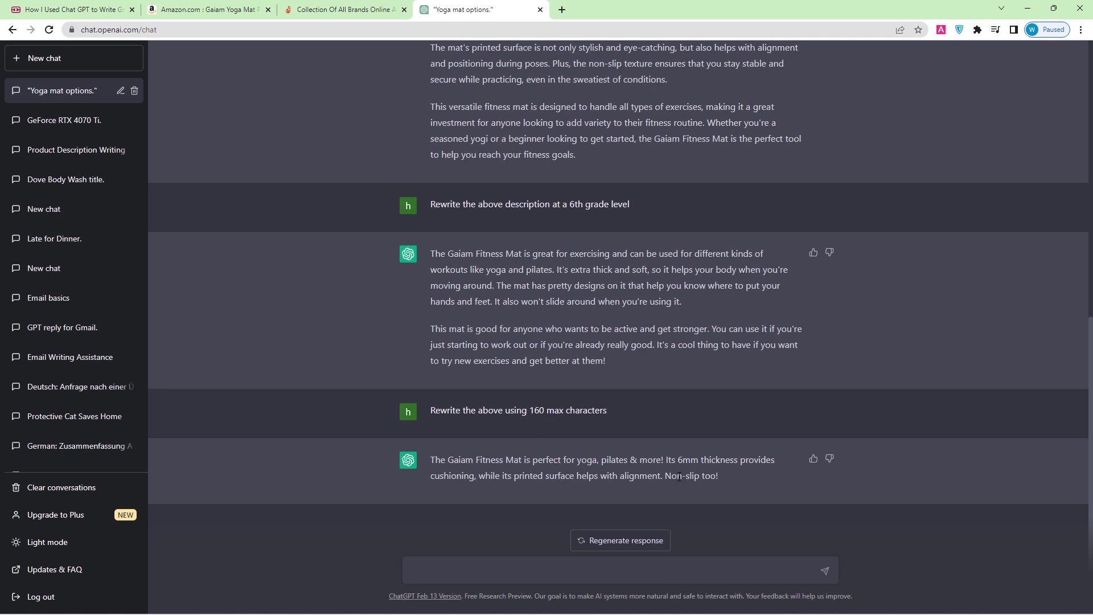
# - Add the 6th-grade rewrite to Word as plain text below the original description
pyautogui.scroll(5, 679, 476)
pyautogui.moveTo(713, 602)
pyautogui.click(751, 547)
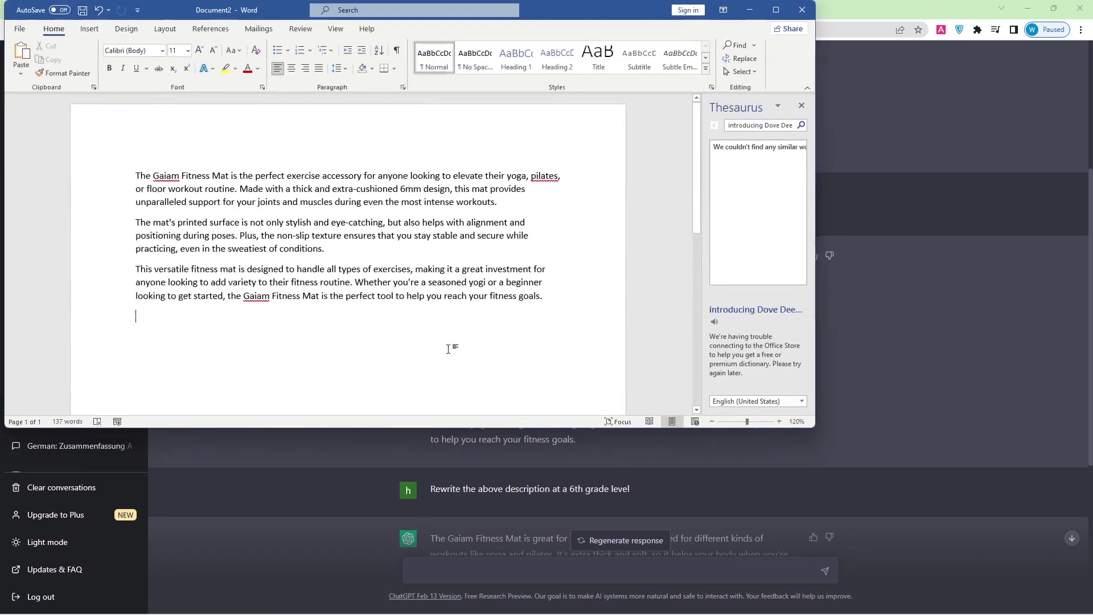
pyautogui.press('Return')
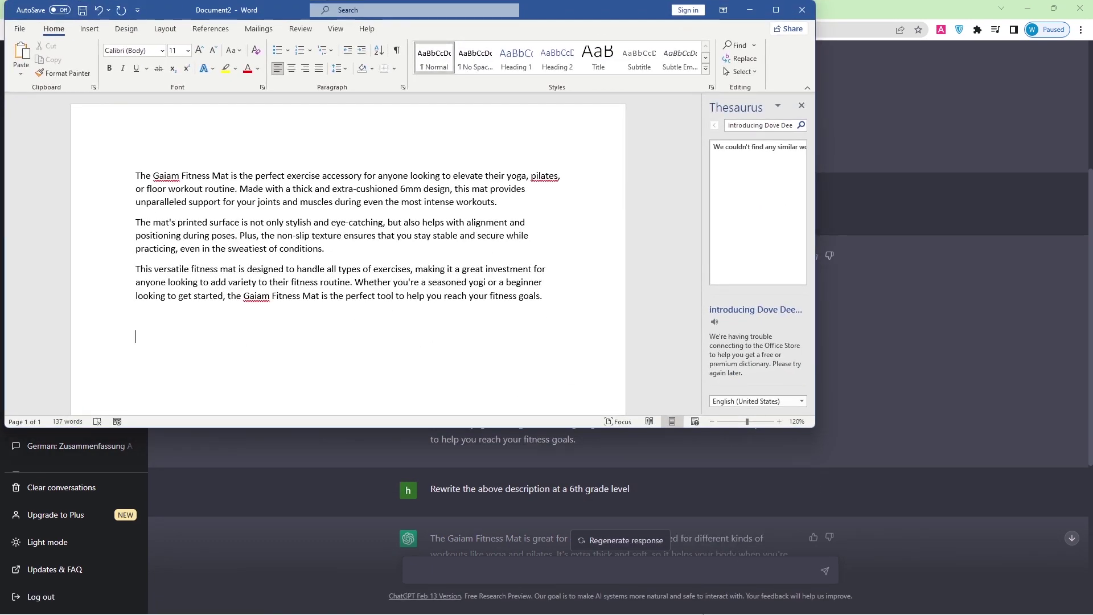
pyautogui.click(930, 411)
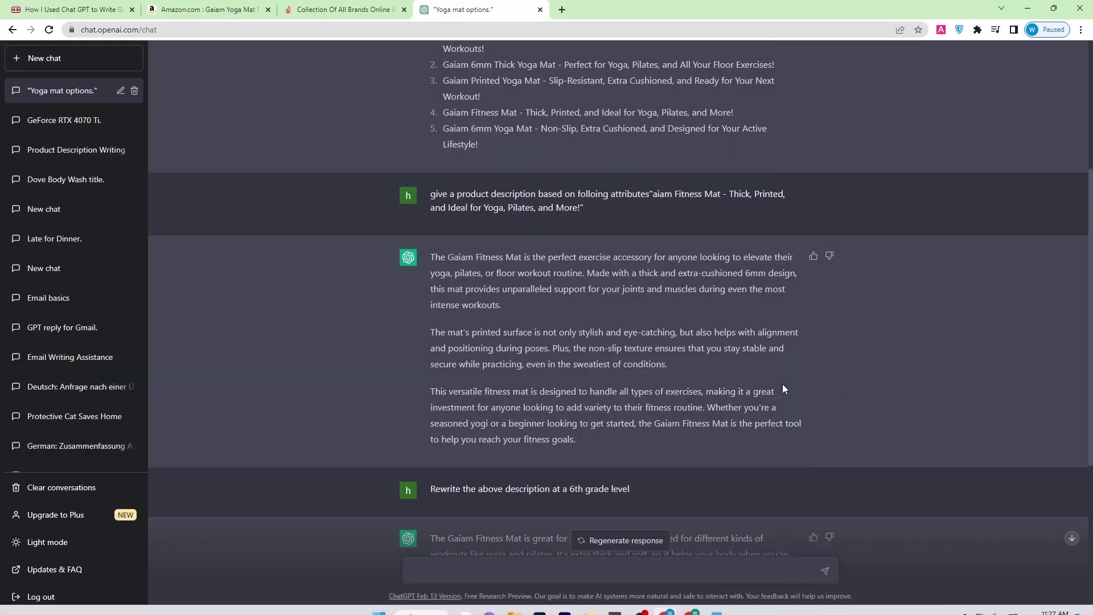
pyautogui.scroll(-3, 781, 389)
pyautogui.moveTo(431, 367); pyautogui.dragTo(528, 443)
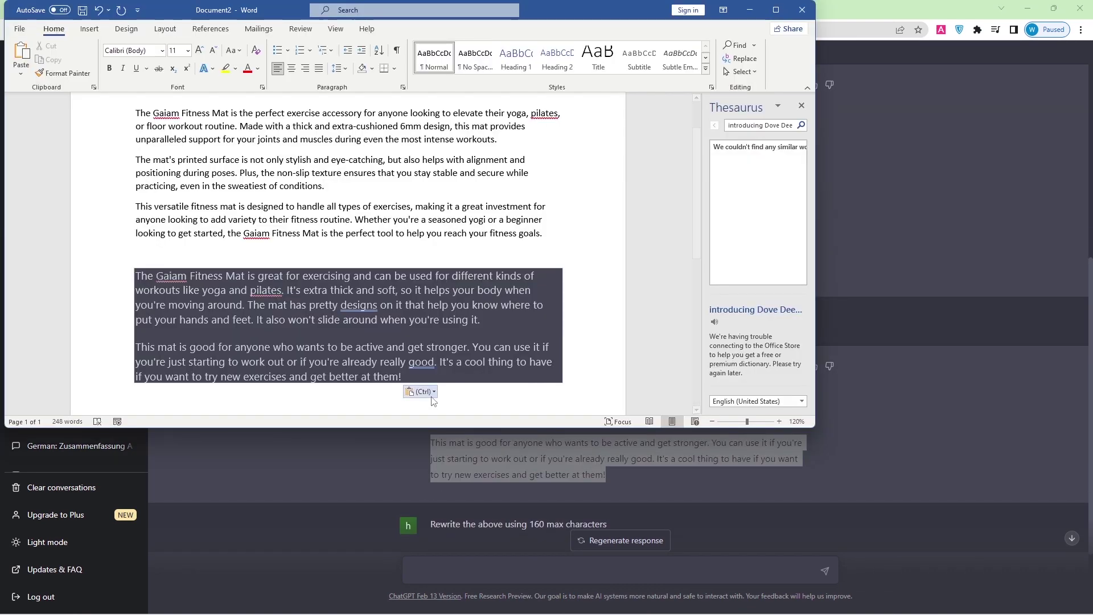
pyautogui.click(420, 395)
pyautogui.click(430, 418)
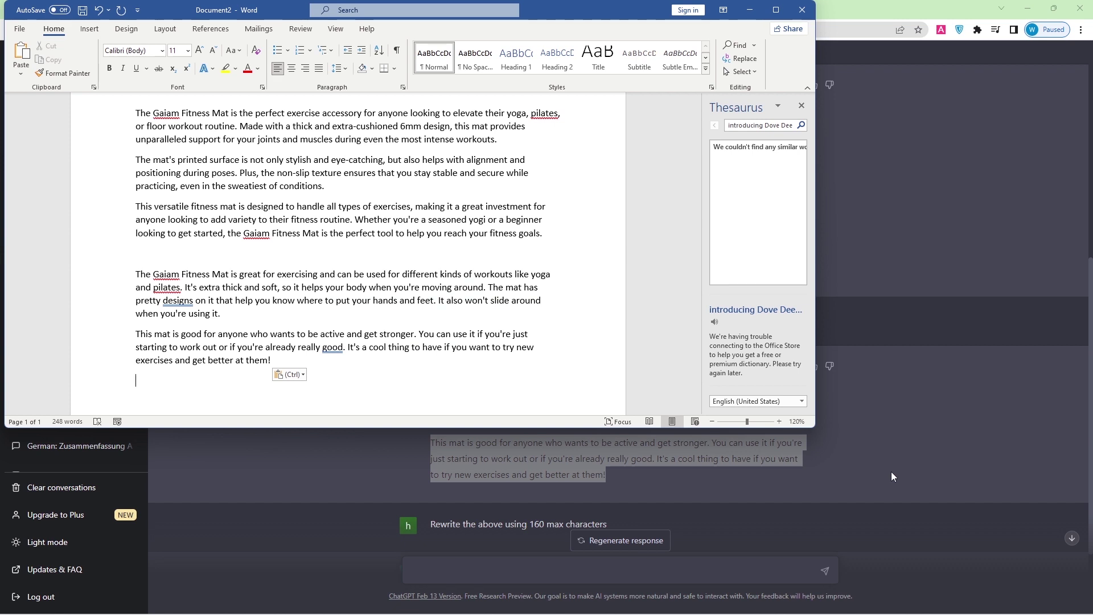
pyautogui.click(873, 479)
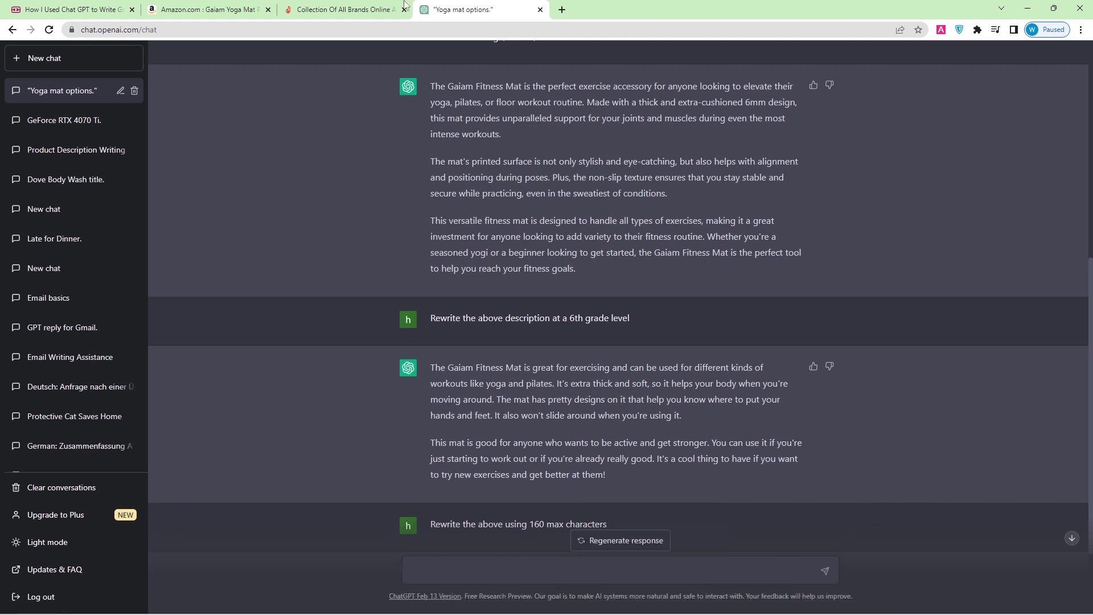
# - Open the embroidered girls backpack product from Daraz's Top customer picks
pyautogui.click(341, 10)
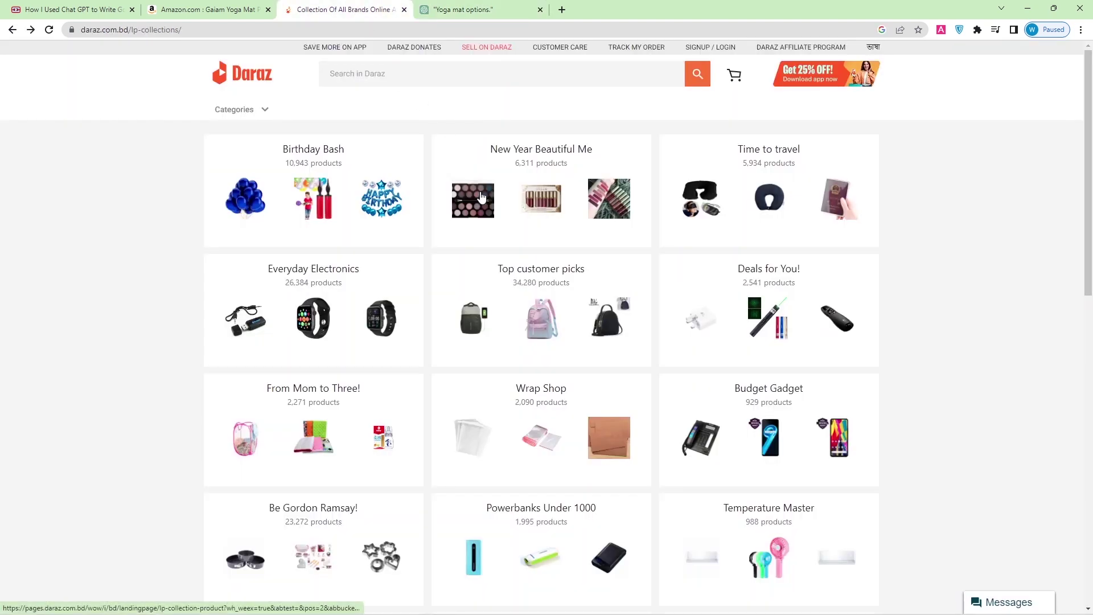
pyautogui.scroll(-3, 682, 237)
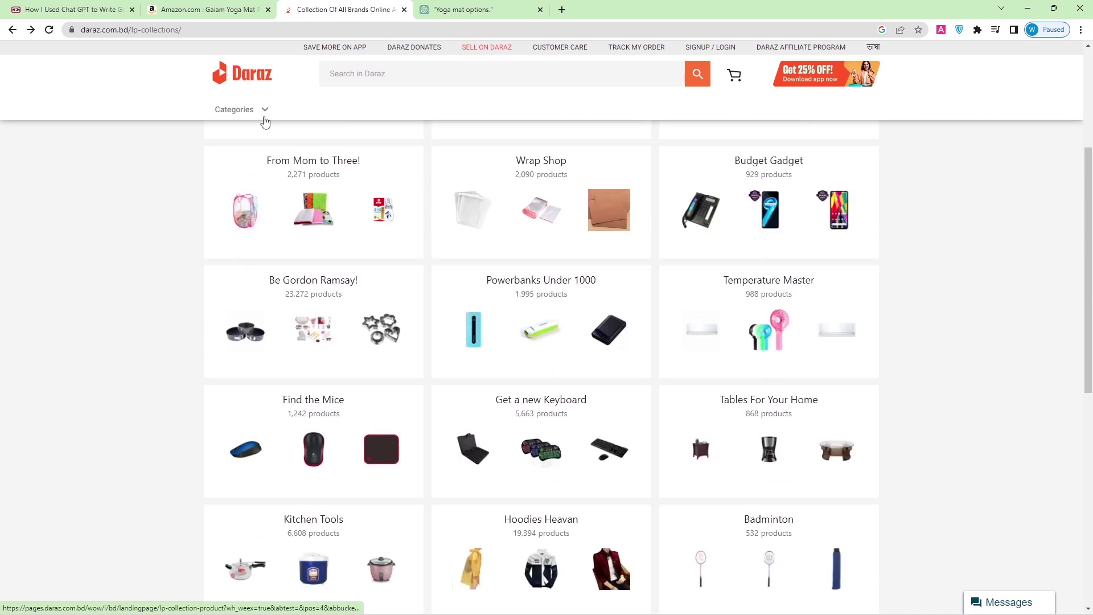
pyautogui.scroll(1, 115, 66)
pyautogui.scroll(3, 586, 308)
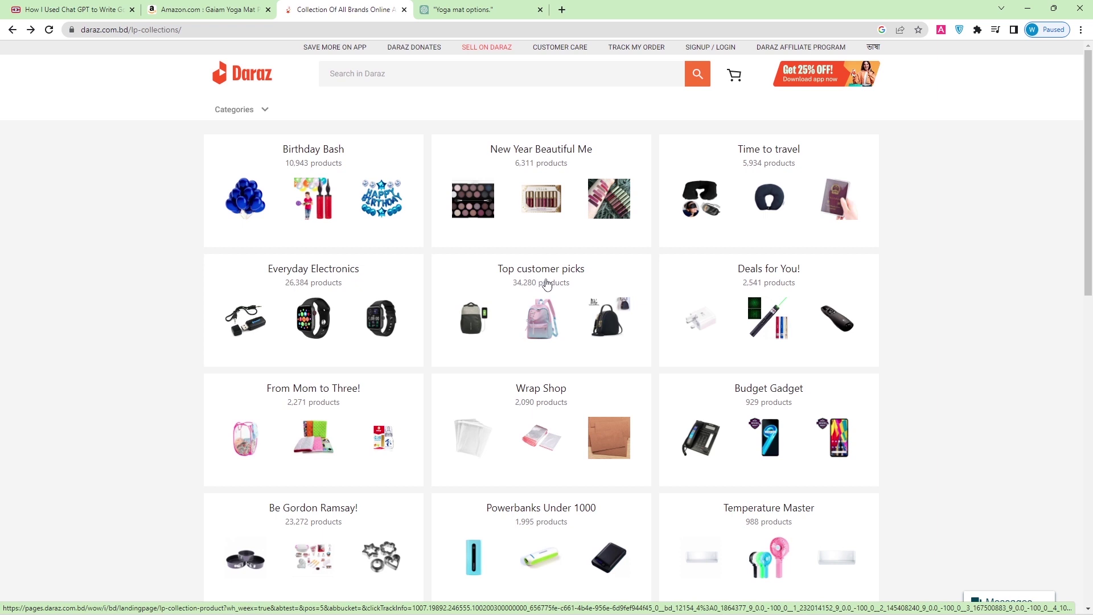
pyautogui.click(543, 281)
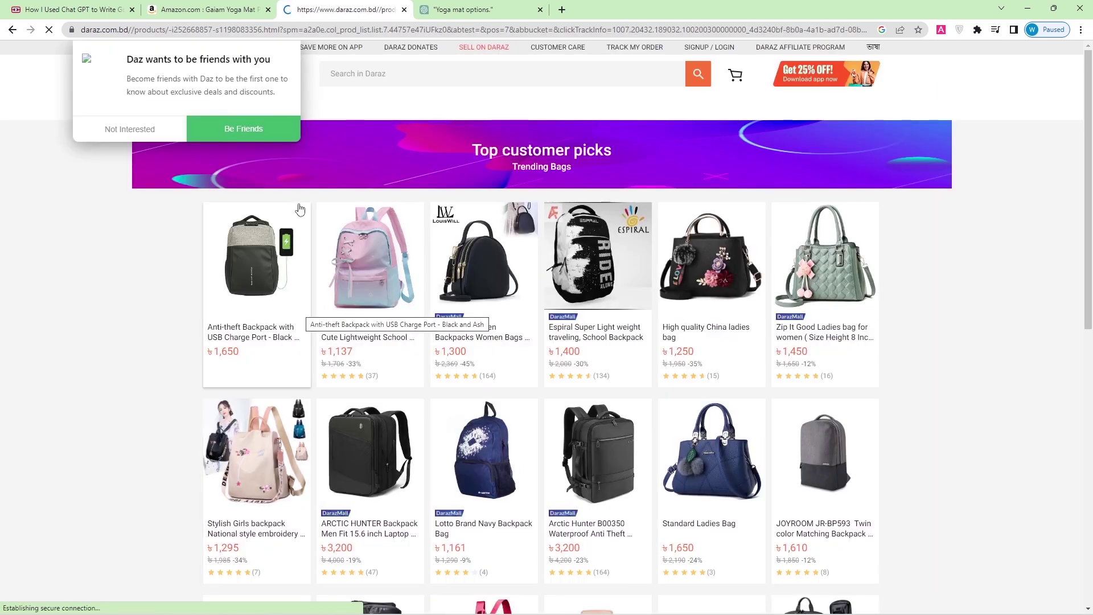
pyautogui.click(319, 312)
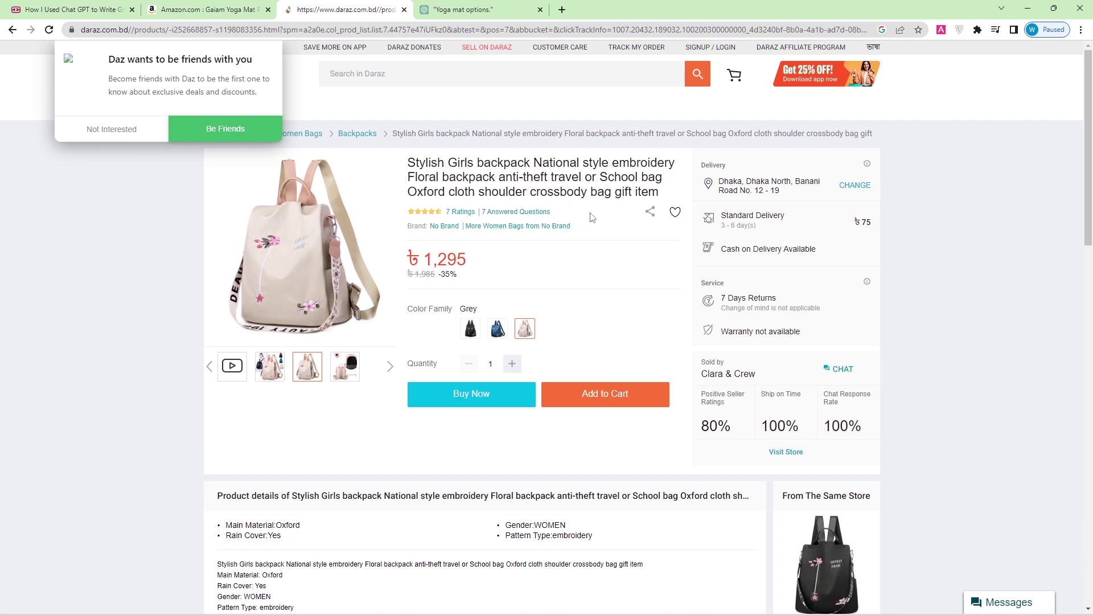
# - Copy the backpack's full product title into the ChatGPT message box
pyautogui.moveTo(410, 163); pyautogui.dragTo(659, 188)
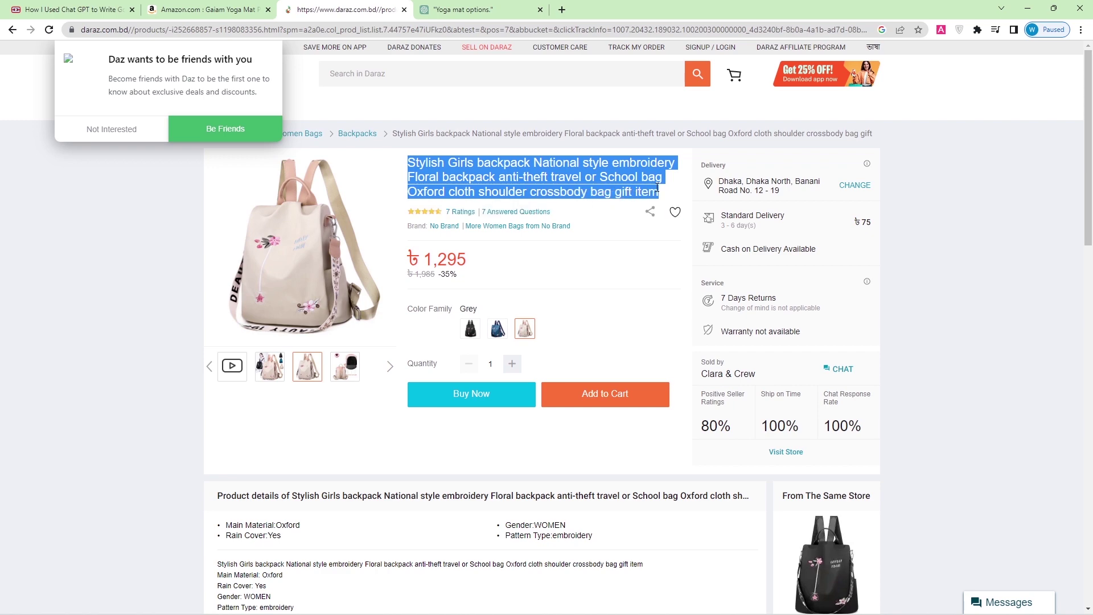
pyautogui.scroll(-2, 248, 385)
pyautogui.scroll(-3, 280, 383)
pyautogui.tripleClick(332, 439)
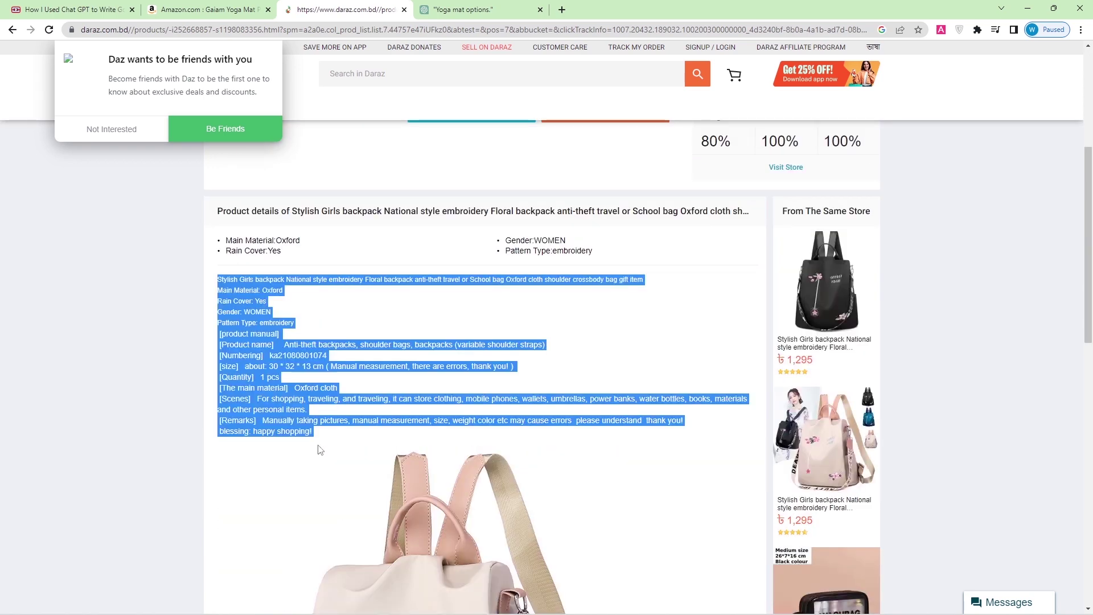
pyautogui.click(329, 441)
pyautogui.moveTo(312, 420); pyautogui.dragTo(332, 439)
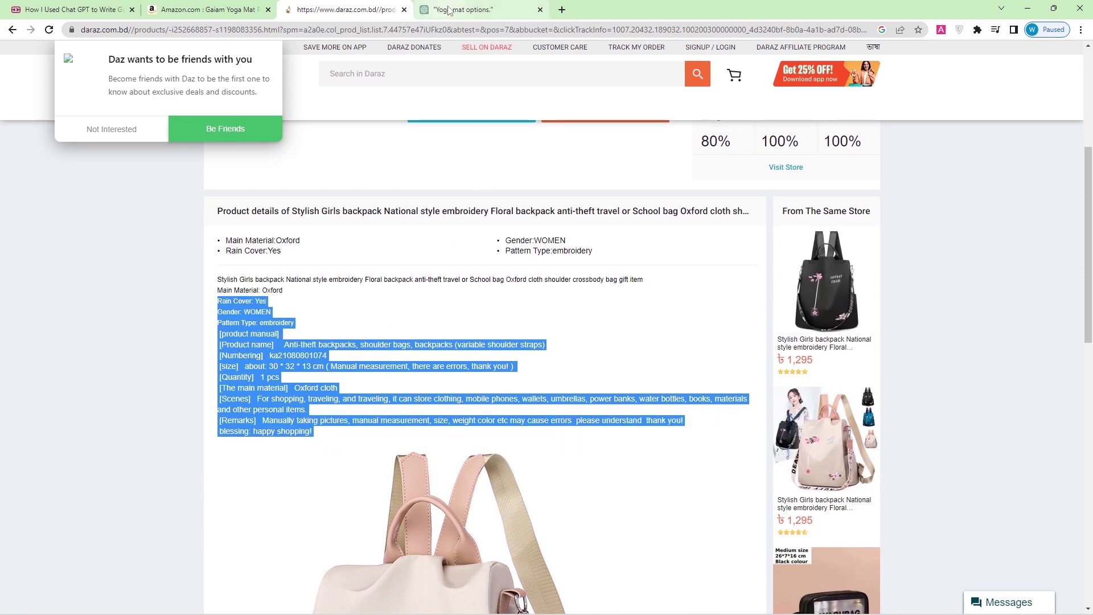
pyautogui.click(347, 310)
pyautogui.scroll(5, 389, 250)
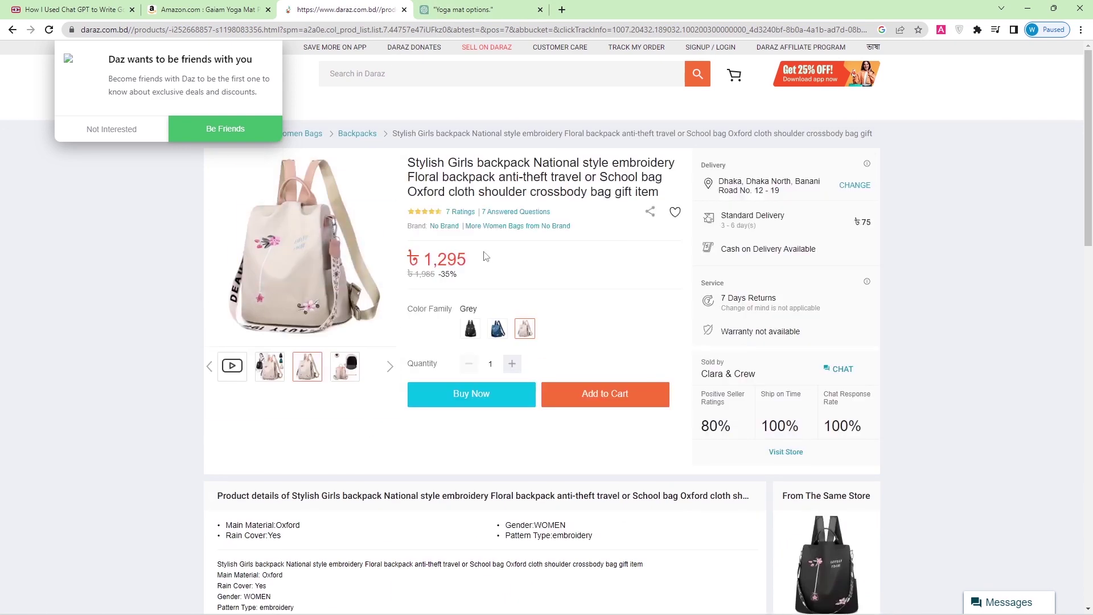
pyautogui.moveTo(407, 162); pyautogui.dragTo(659, 192)
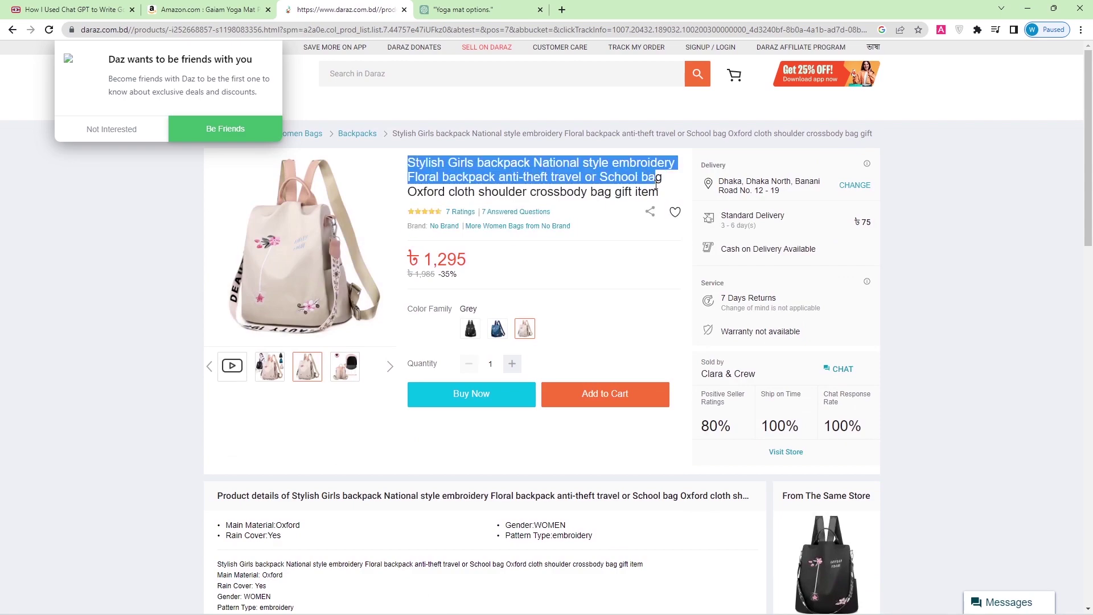
pyautogui.hotkey('ctrl', 'c')
pyautogui.hotkey('ctrl', 'Tab')
pyautogui.hotkey('ctrl', 'v')
pyautogui.scroll(5, 582, 400)
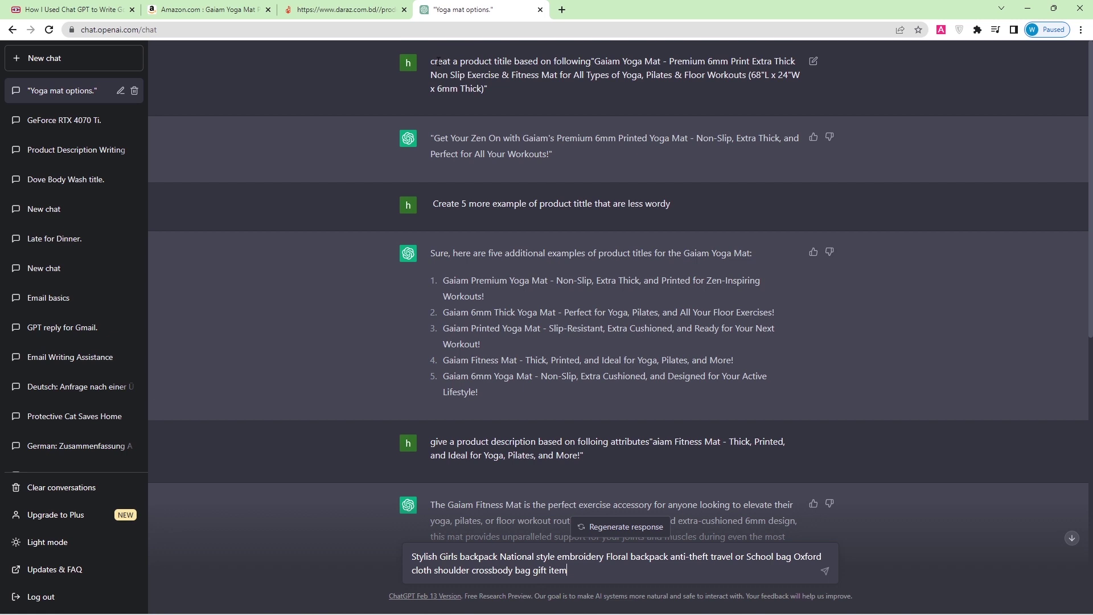
# - Reuse the earlier title-request wording to ask ChatGPT for an embroidered girls backpack title
pyautogui.moveTo(437, 60); pyautogui.dragTo(593, 61)
pyautogui.hotkey('ctrl', 'c')
pyautogui.click(411, 556)
pyautogui.hotkey('ctrl', 'v')
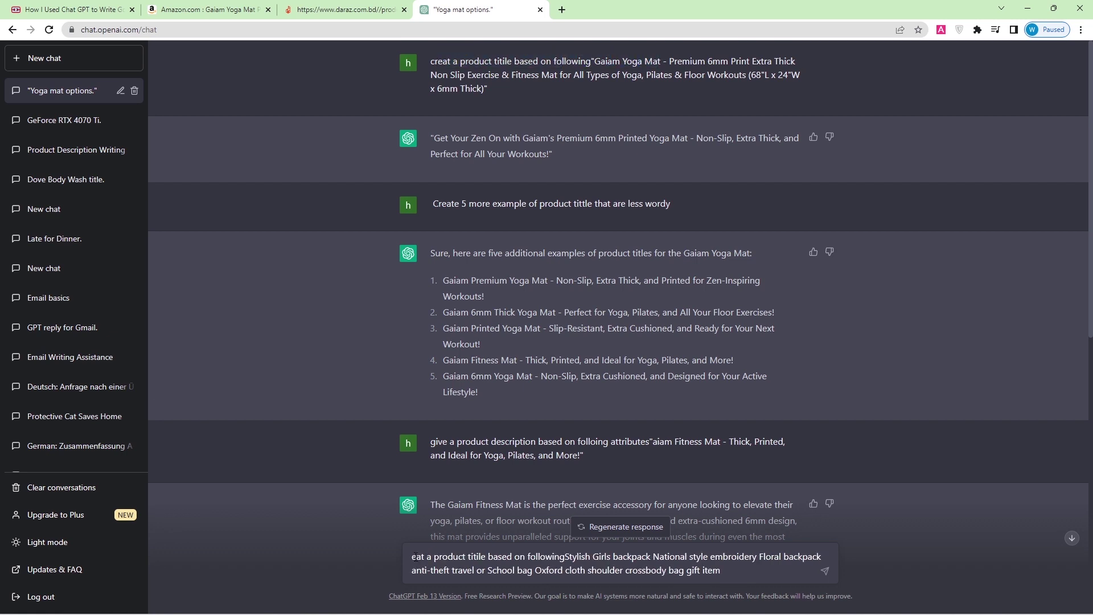
pyautogui.write('"')
pyautogui.press('Return')
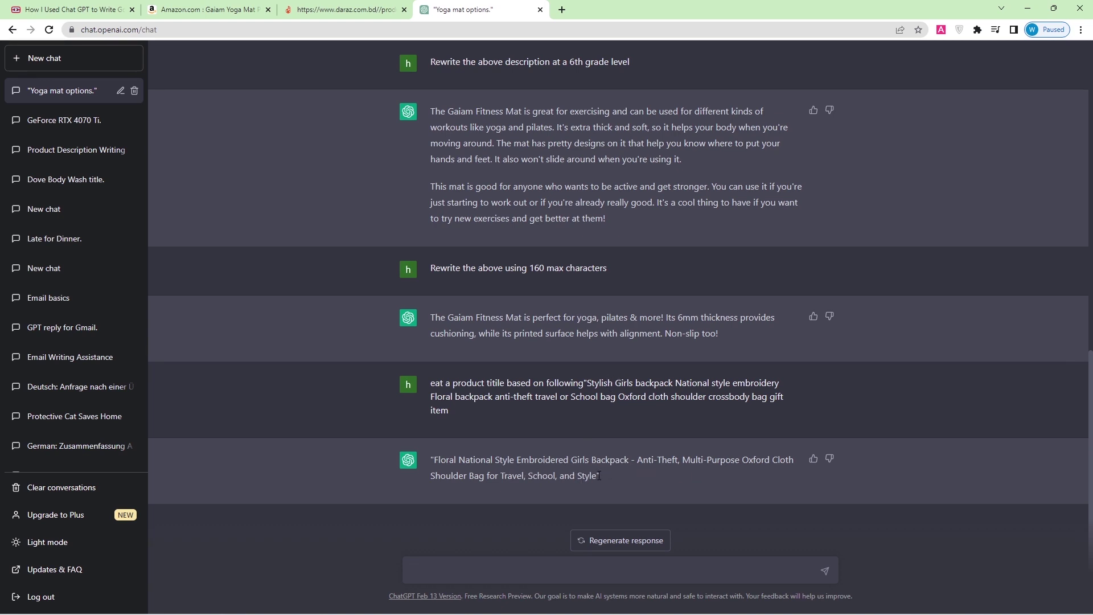
# - Ask ChatGPT to 'Create 5 more' less wordy backpack title alternatives
pyautogui.moveTo(596, 476); pyautogui.dragTo(433, 458)
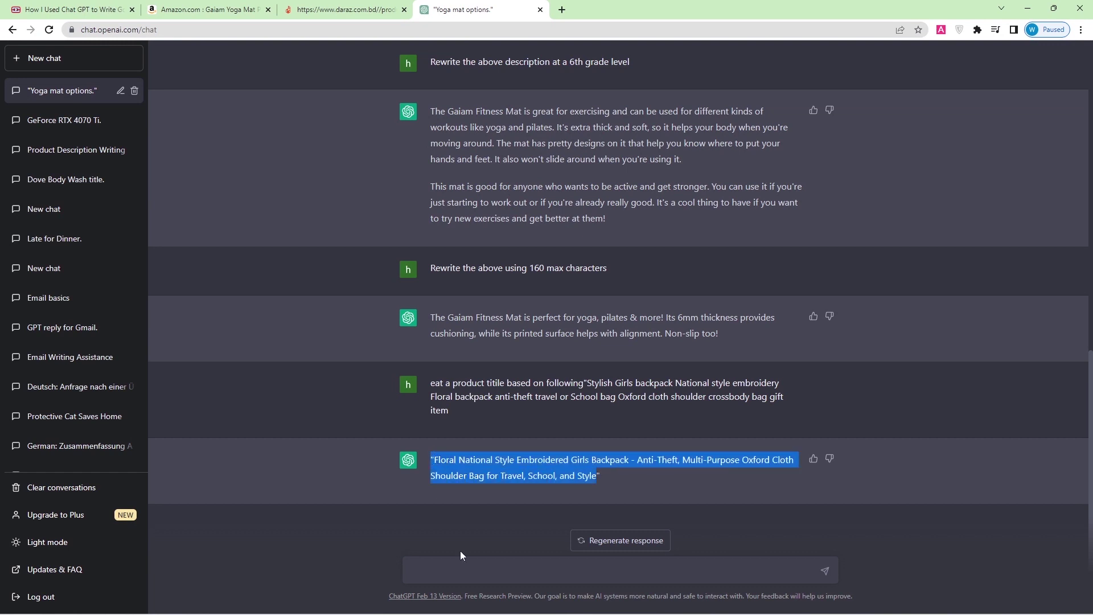
pyautogui.click(470, 585)
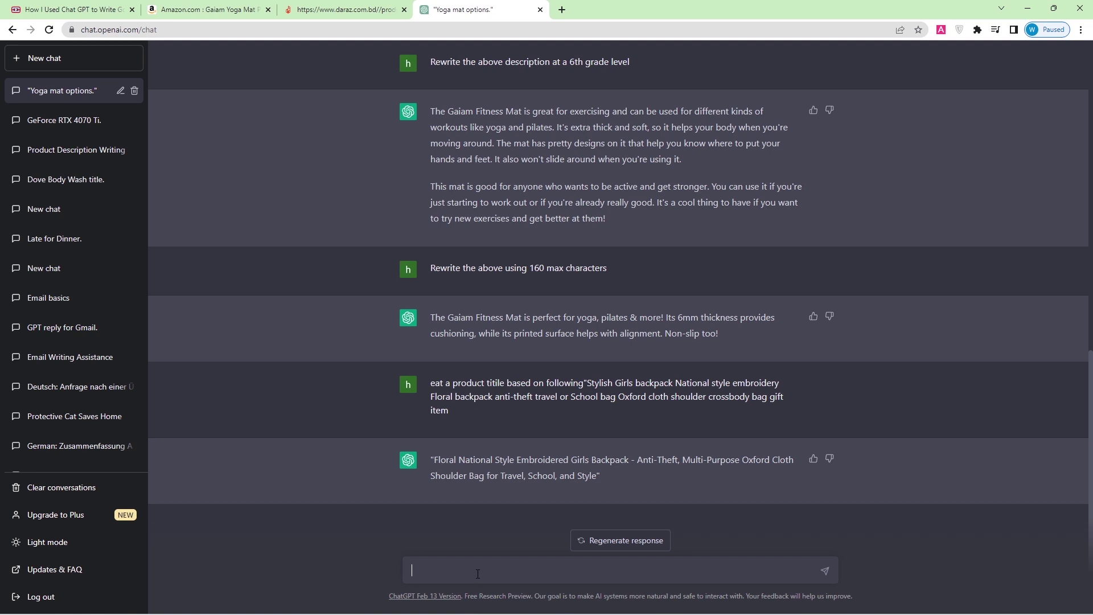
pyautogui.hotkey('ctrl', 'v')
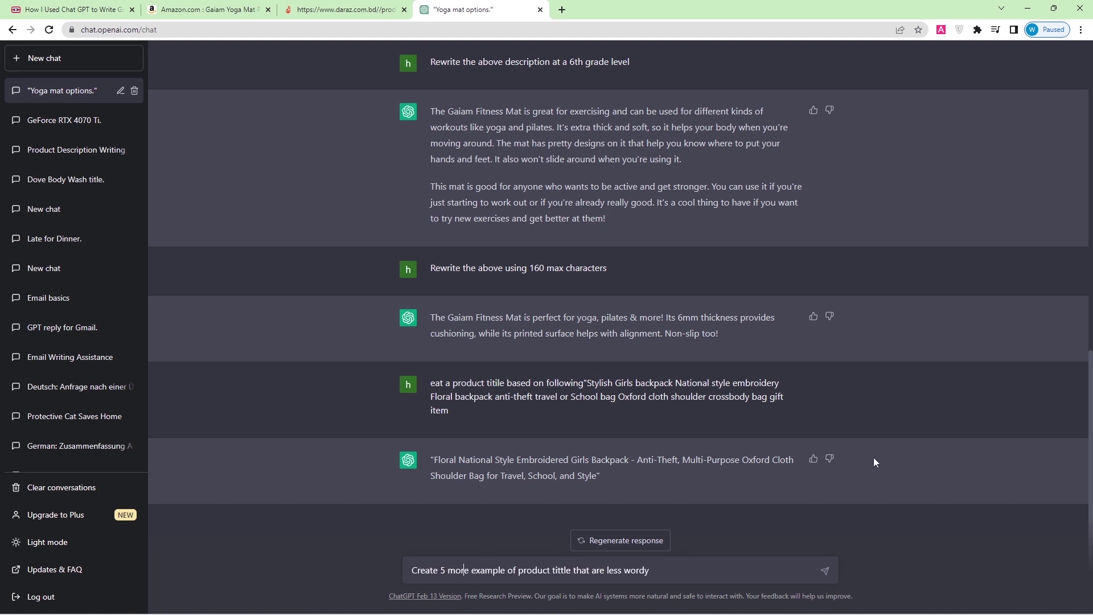
pyautogui.press('Return')
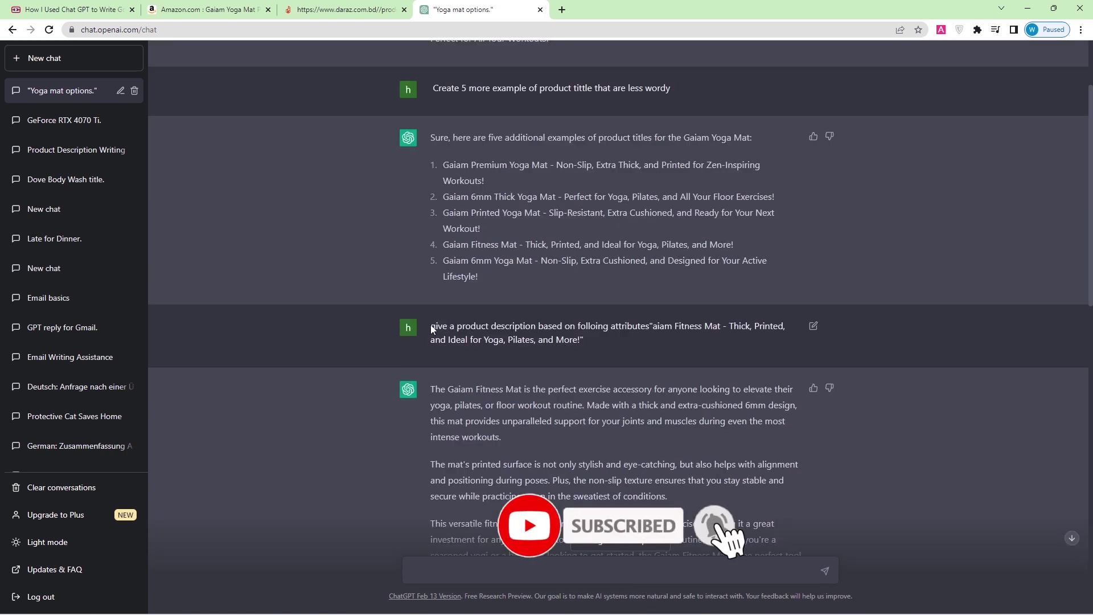
# - Send 'give a product description based on folloing attributes' with the fourth title, 'National Embroidery Backpack'
pyautogui.moveTo(432, 326); pyautogui.dragTo(648, 320)
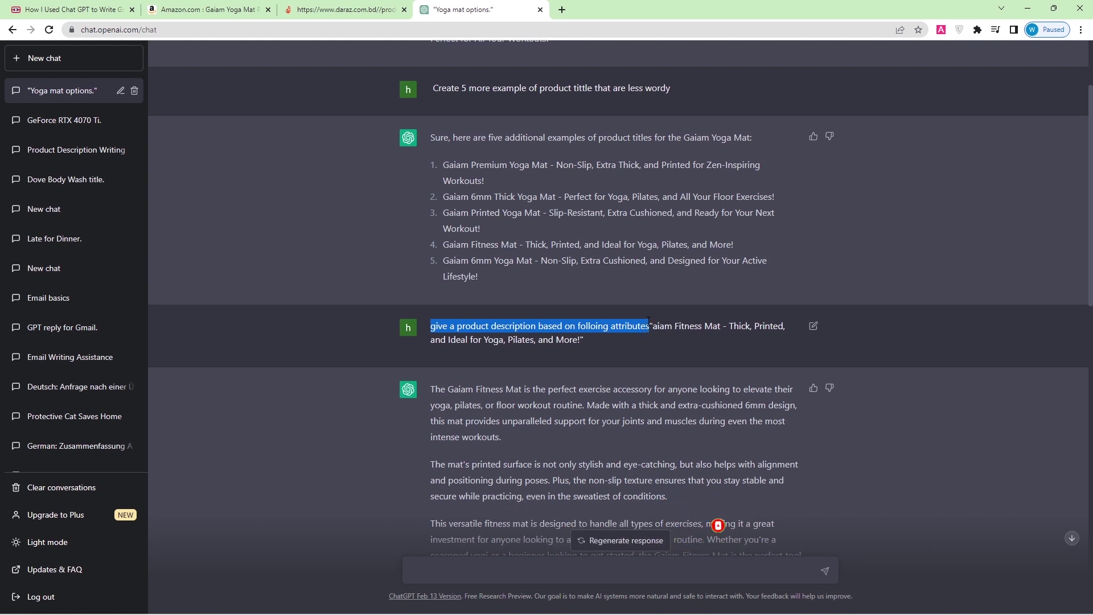
pyautogui.click(585, 575)
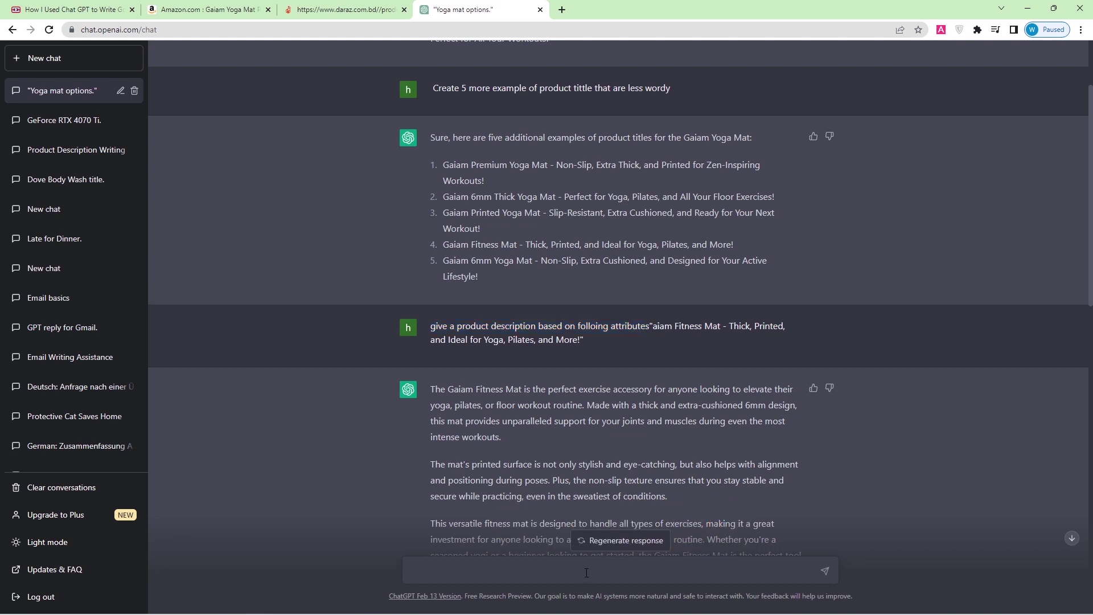
pyautogui.hotkey('ctrl', 'v')
pyautogui.scroll(-15, 648, 483)
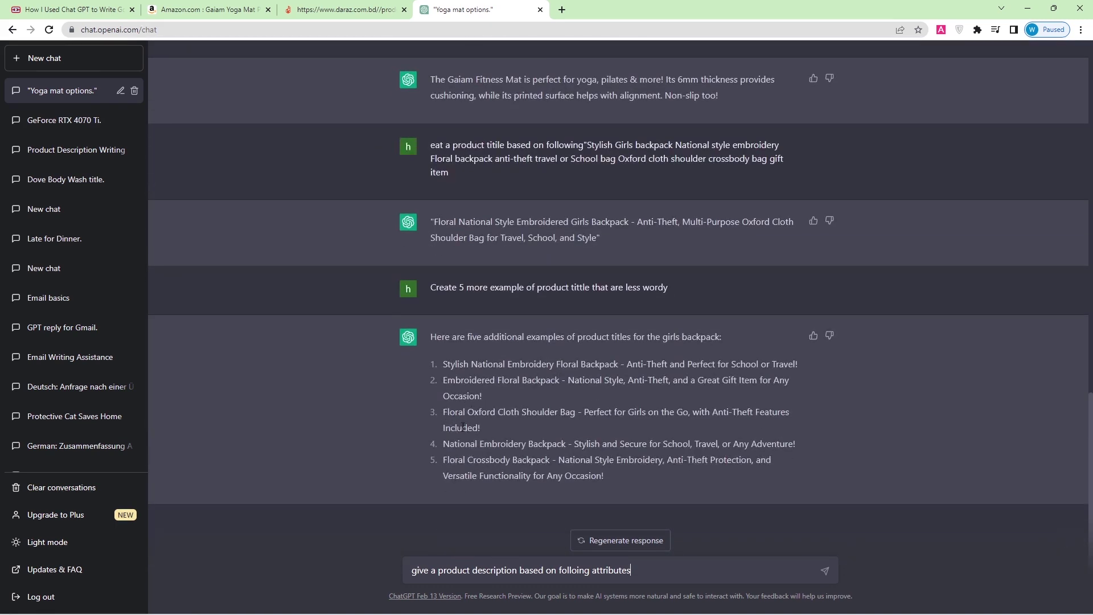
pyautogui.moveTo(444, 444); pyautogui.dragTo(799, 446)
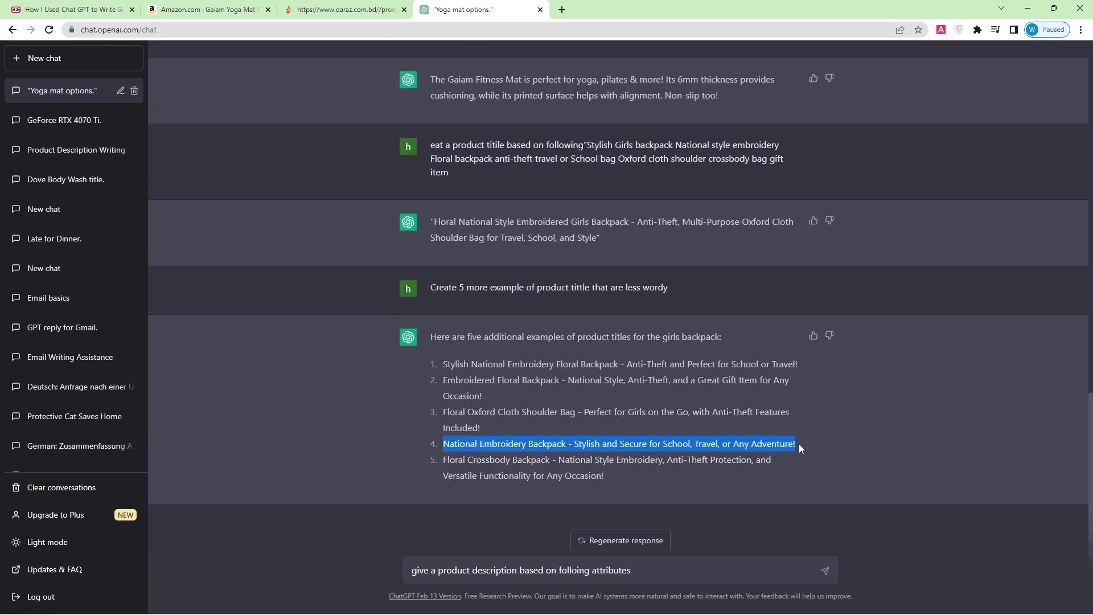
pyautogui.hotkey('ctrl', 'c')
pyautogui.click(655, 573)
pyautogui.write('"')
pyautogui.hotkey('ctrl', 'v')
pyautogui.press('Return')
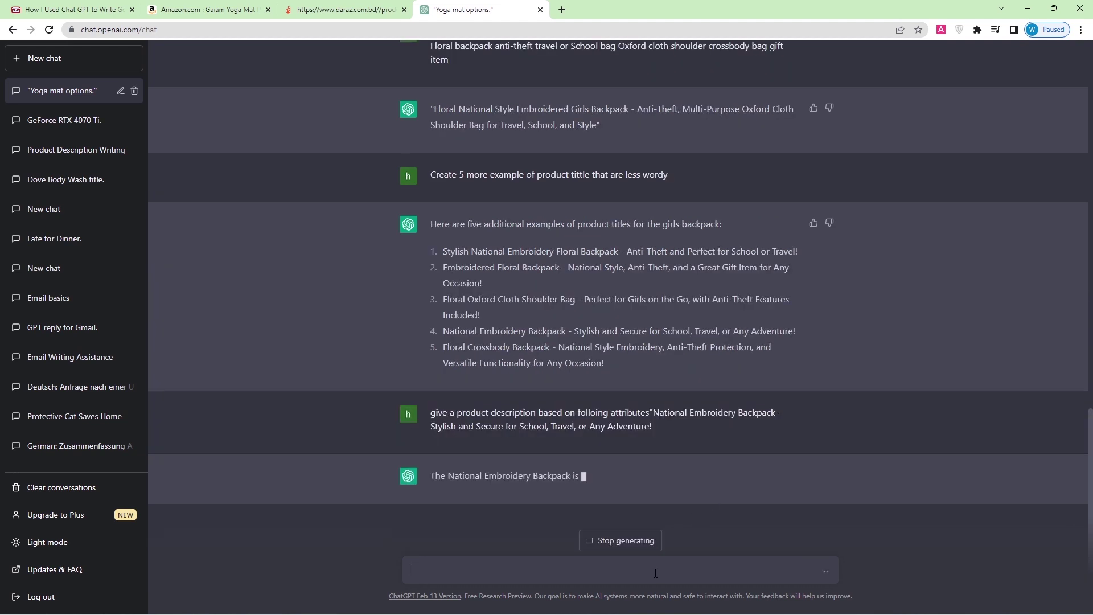